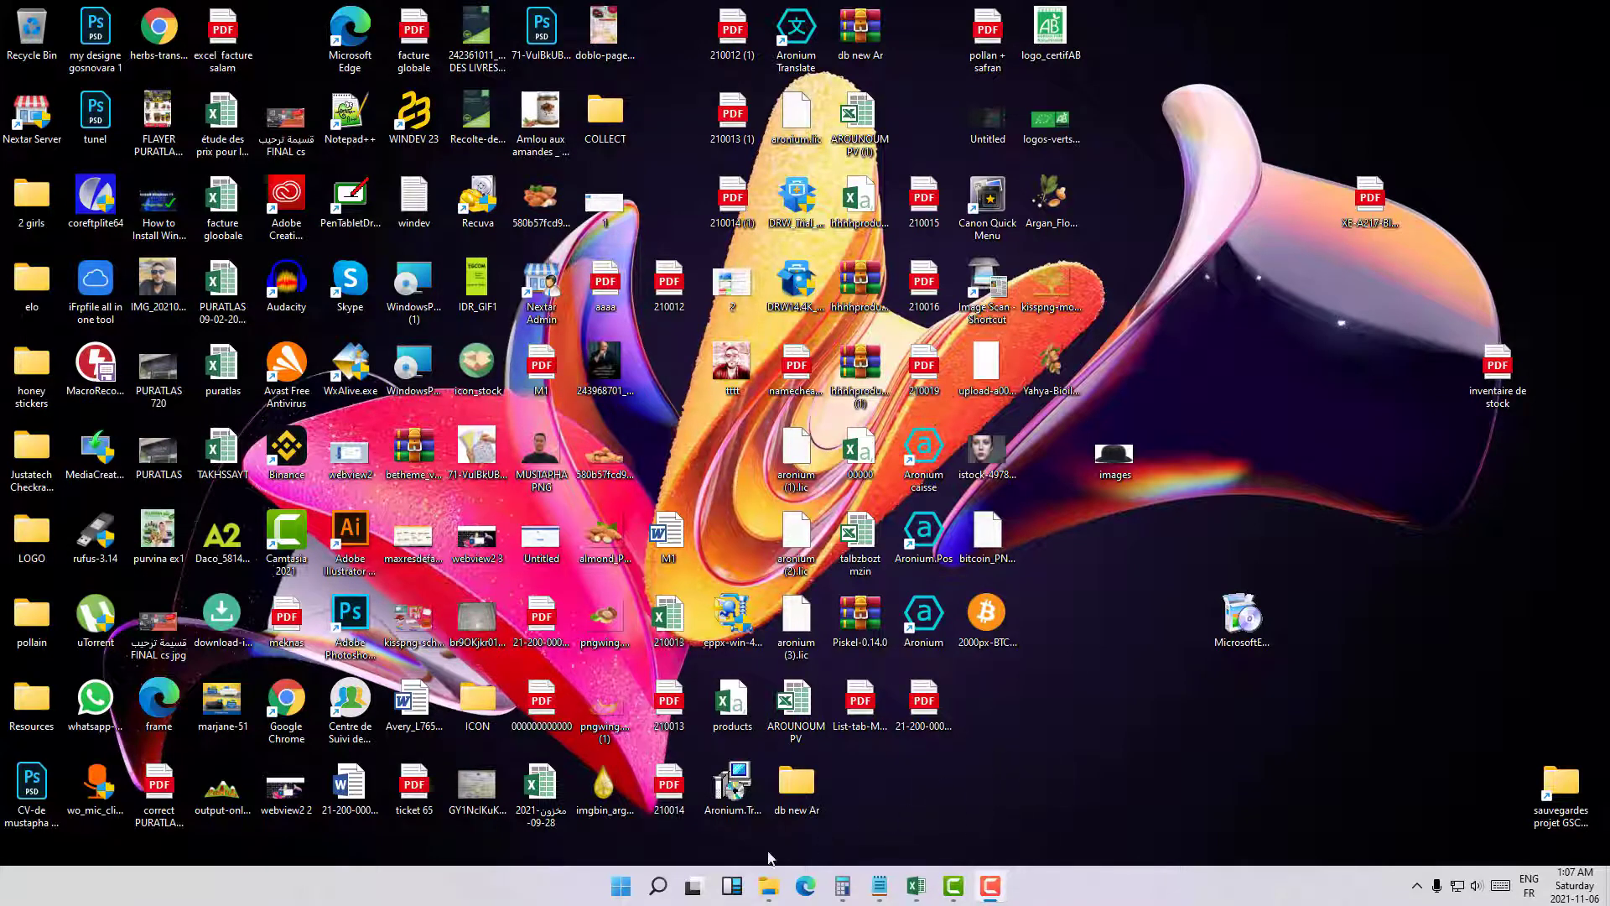
{"action": "left_click", "coordinate": [660, 889]}
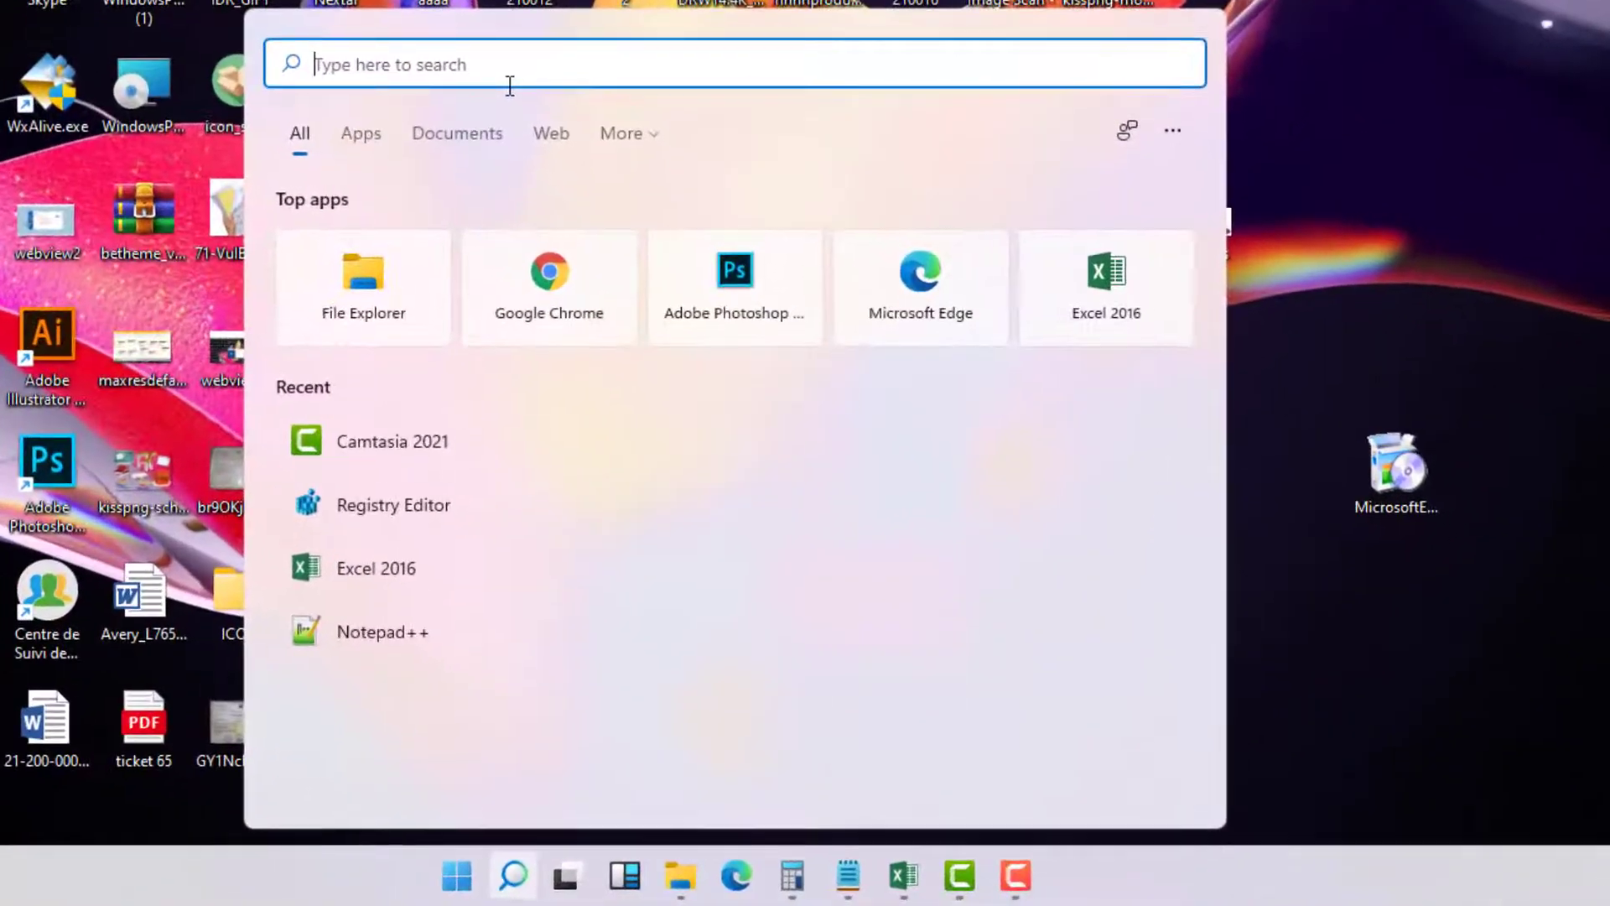
{"action": "type", "text": "reg"}
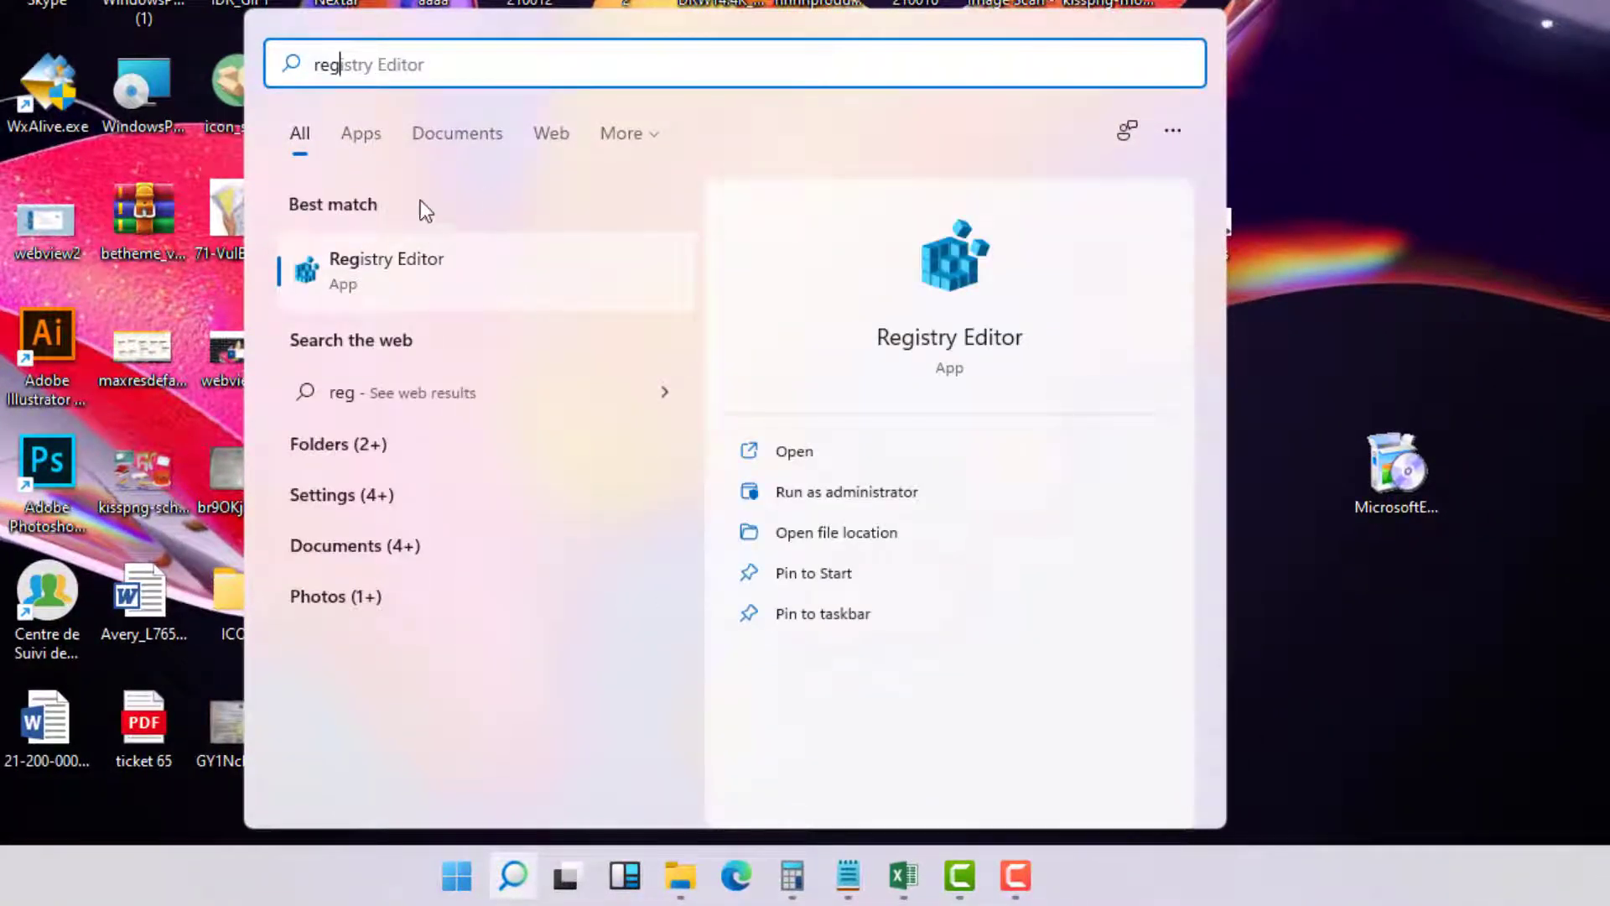
{"action": "left_click", "coordinate": [1337, 385]}
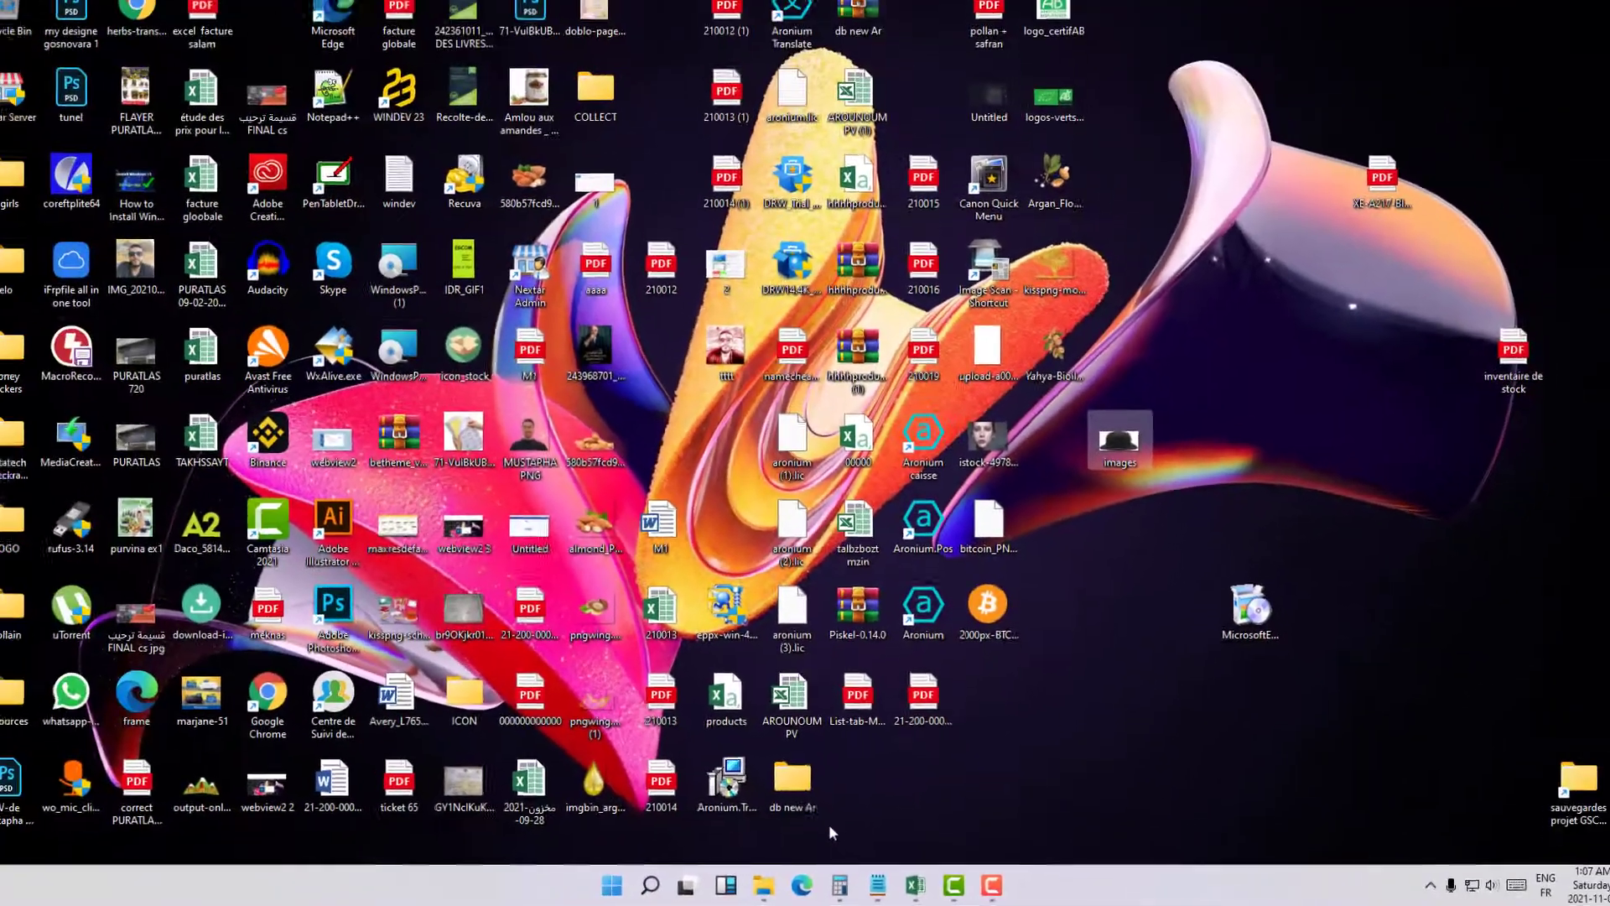
Launch Registry Editor by running REGEDIT from the Run dialog, and allow it to make changes to the device
{"action": "key", "text": "super+r"}
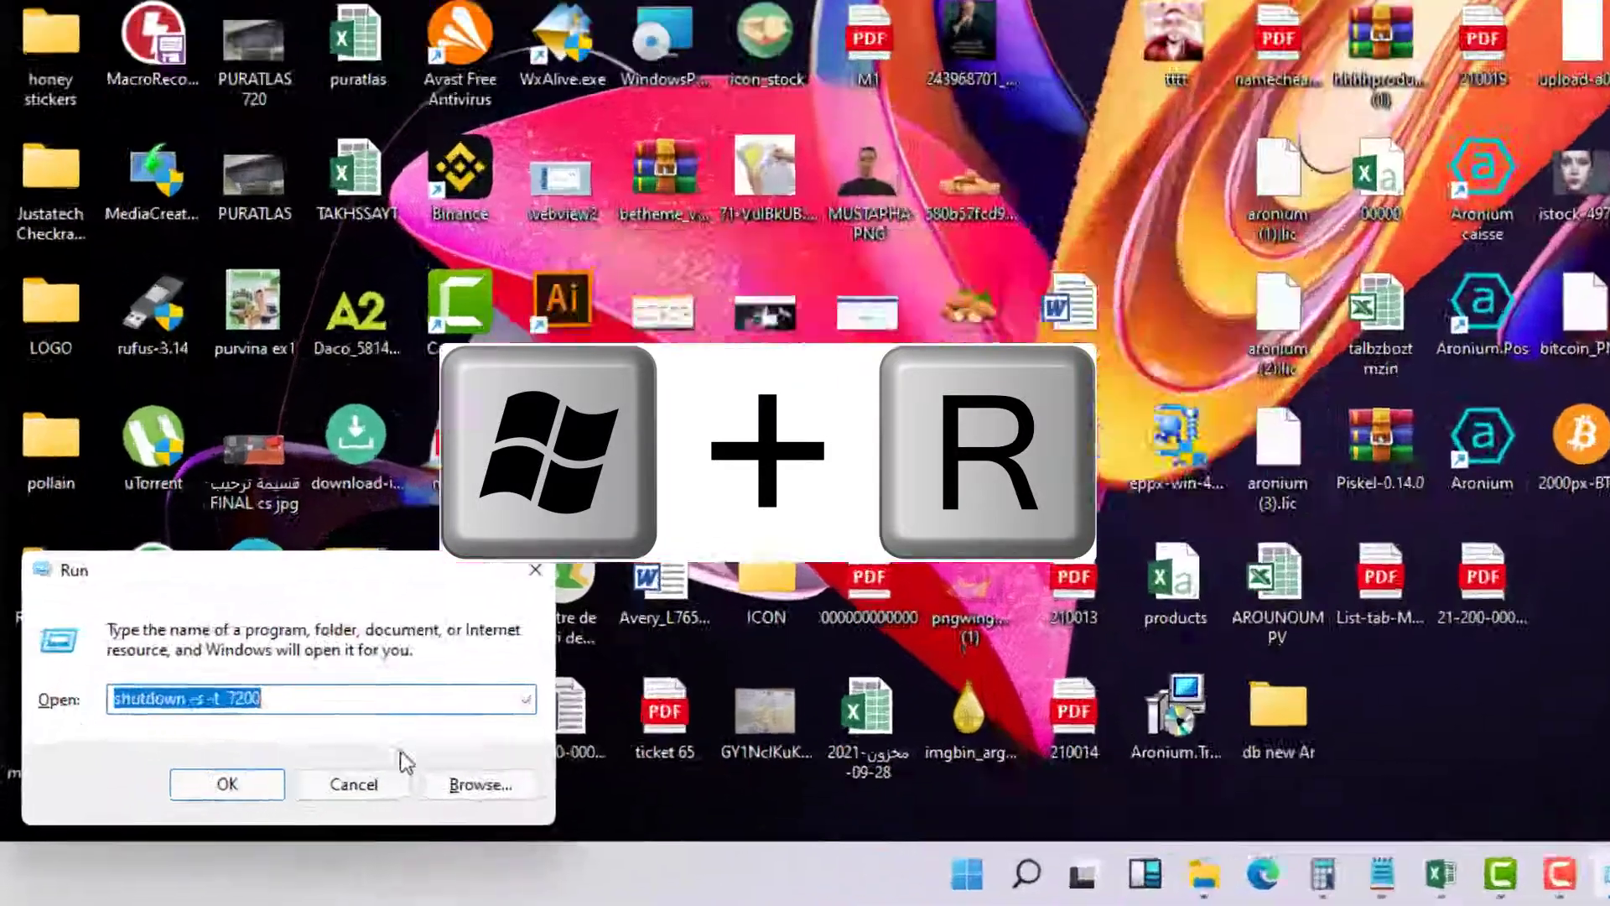
{"action": "key", "text": "BackSpace"}
{"action": "type", "text": "re"}
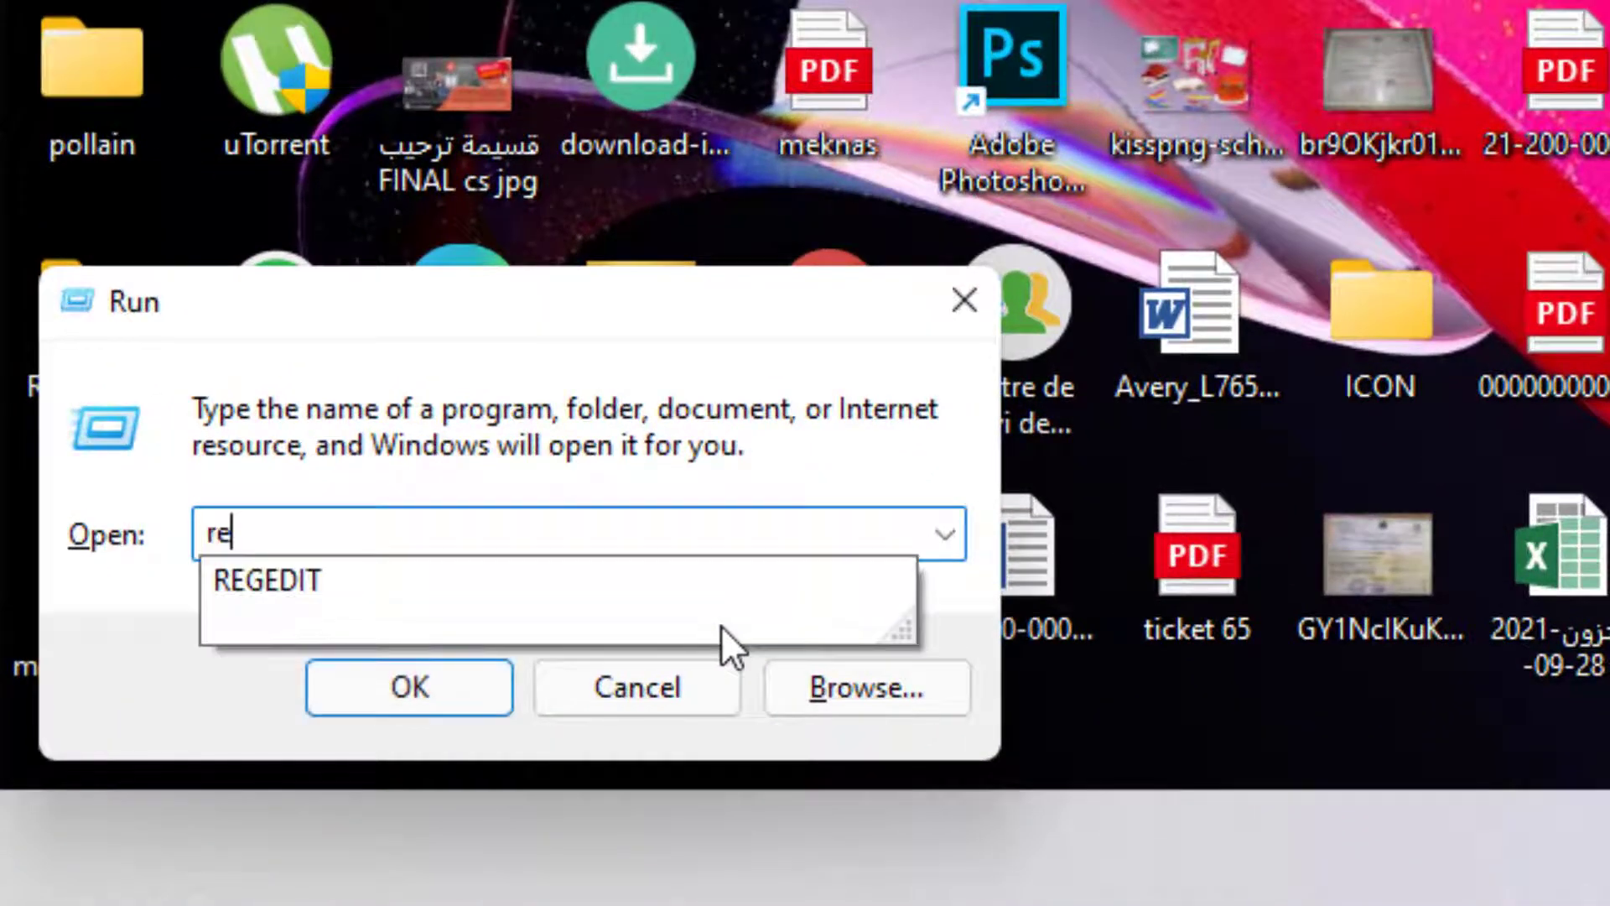
{"action": "type", "text": "g"}
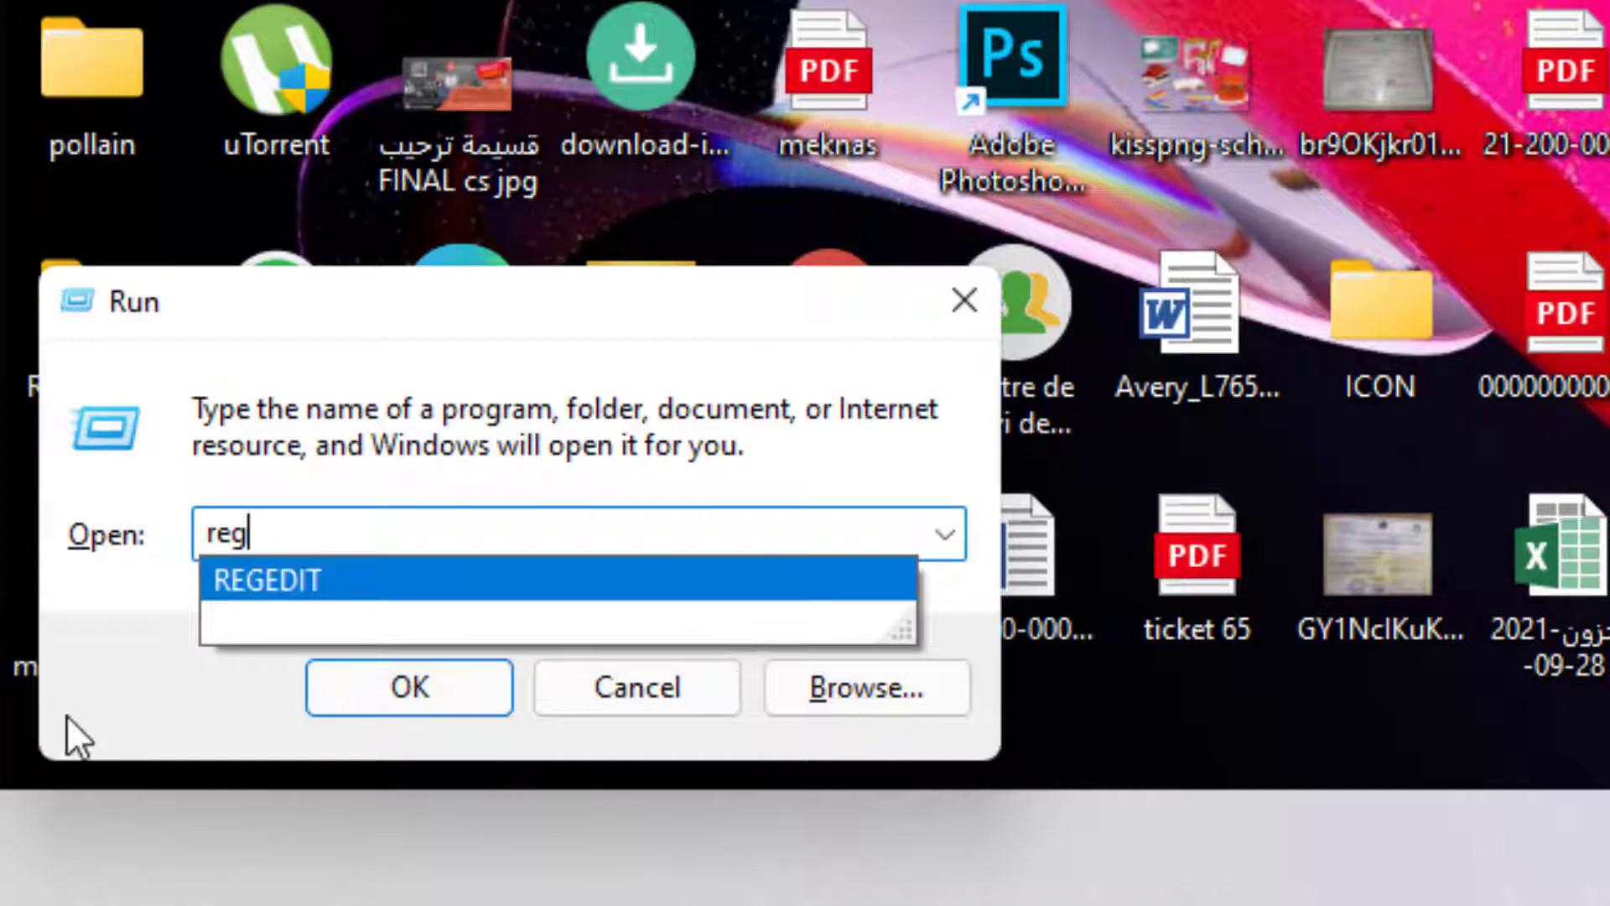
{"action": "left_click", "coordinate": [254, 587]}
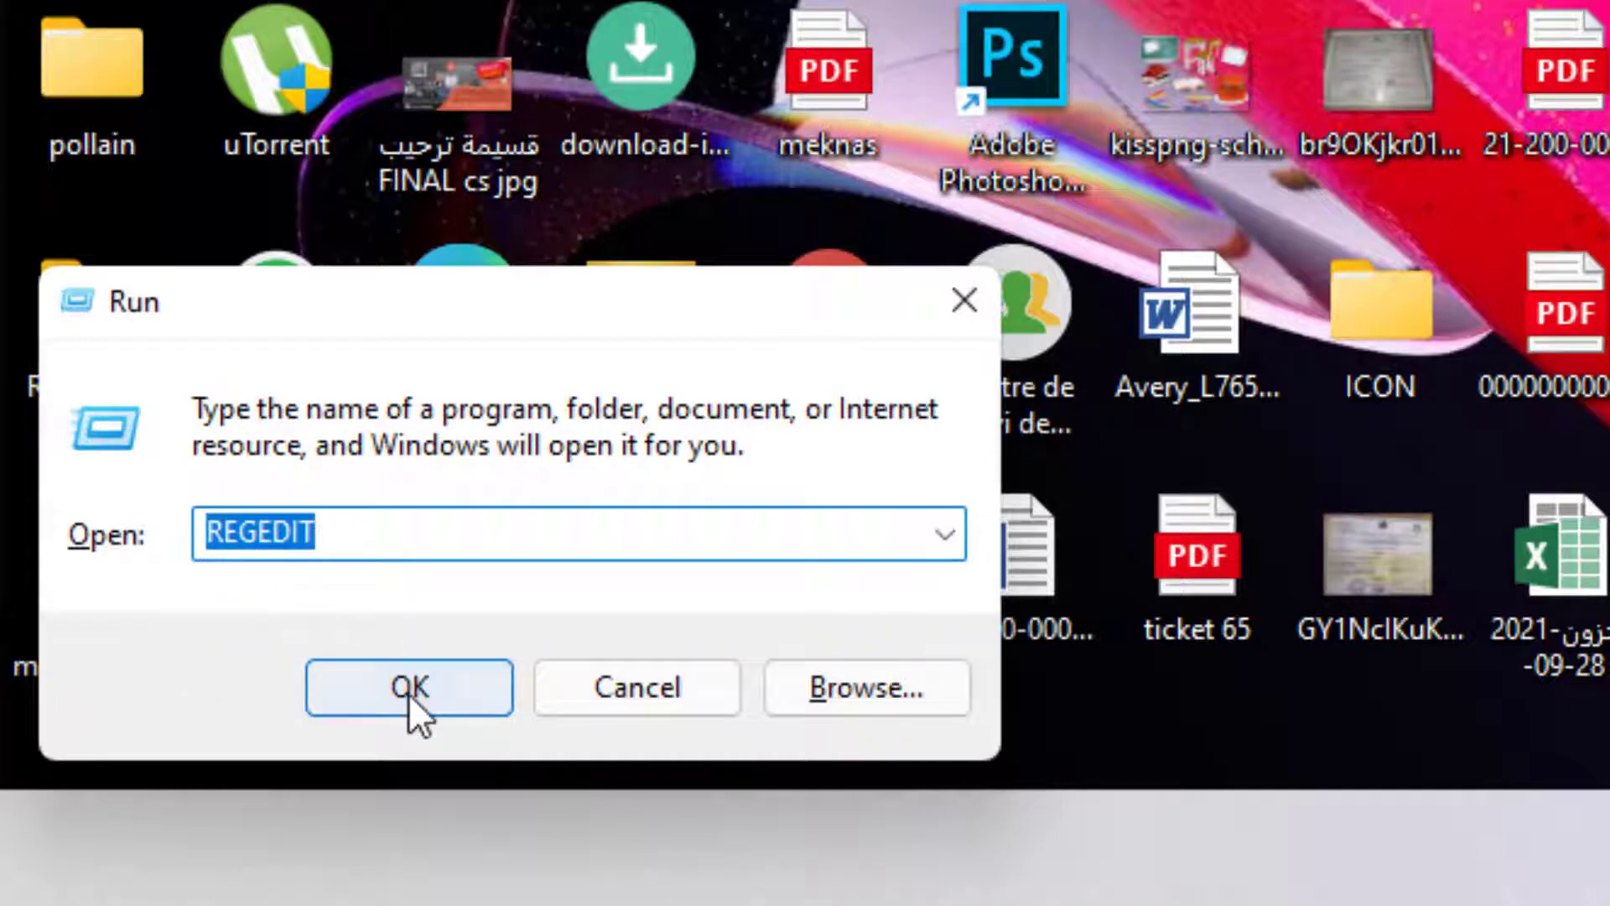
{"action": "left_click", "coordinate": [424, 544]}
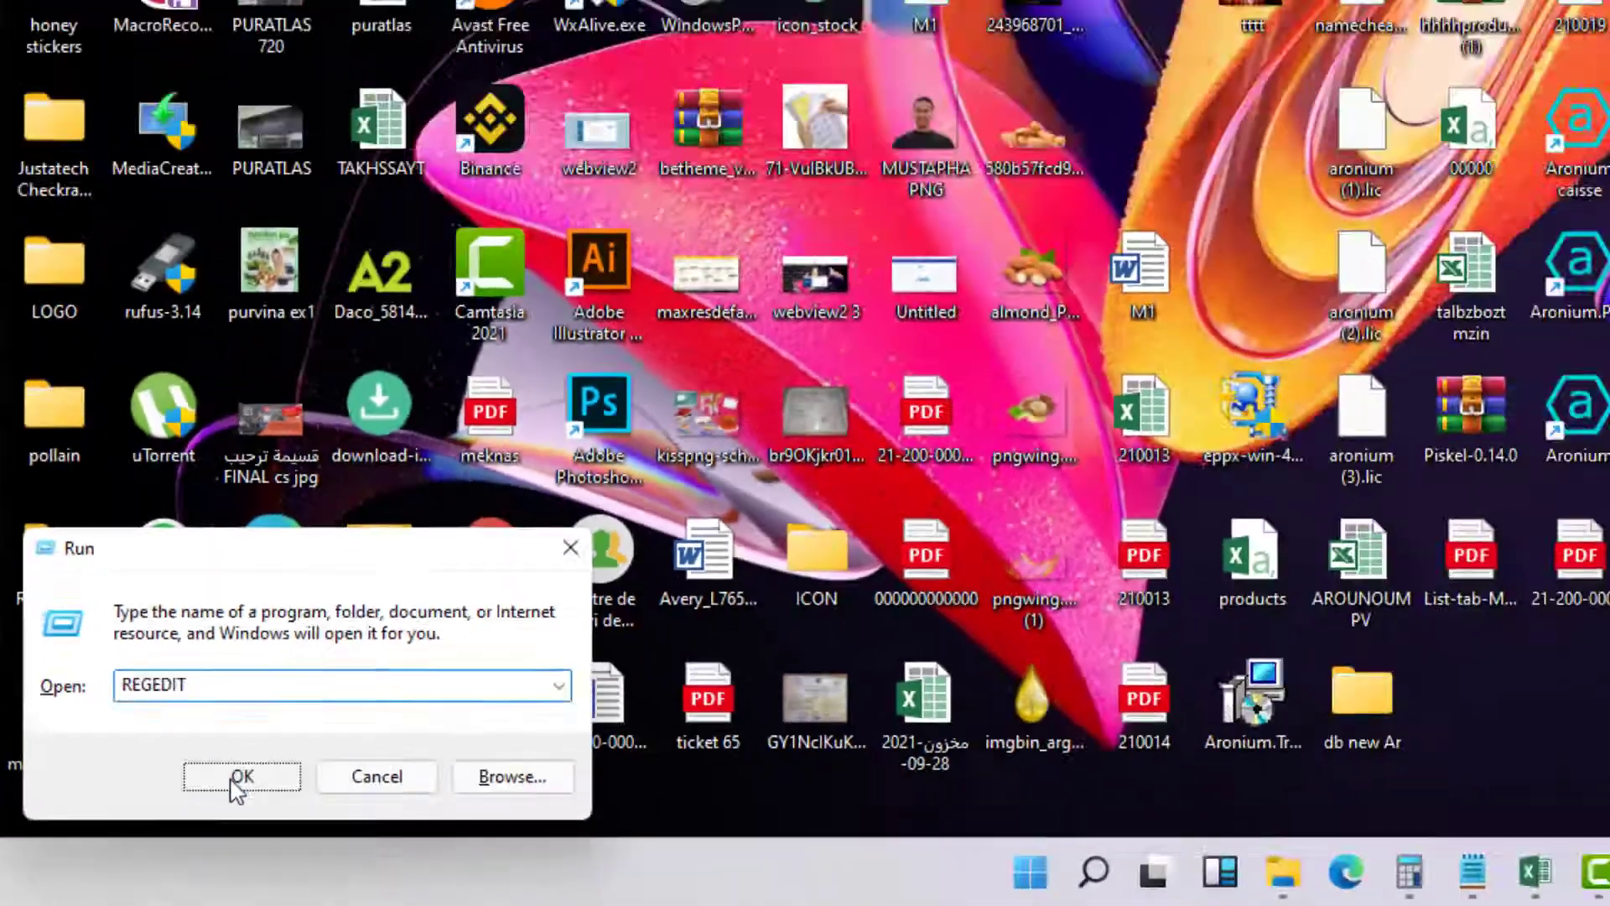
{"action": "left_click", "coordinate": [384, 697]}
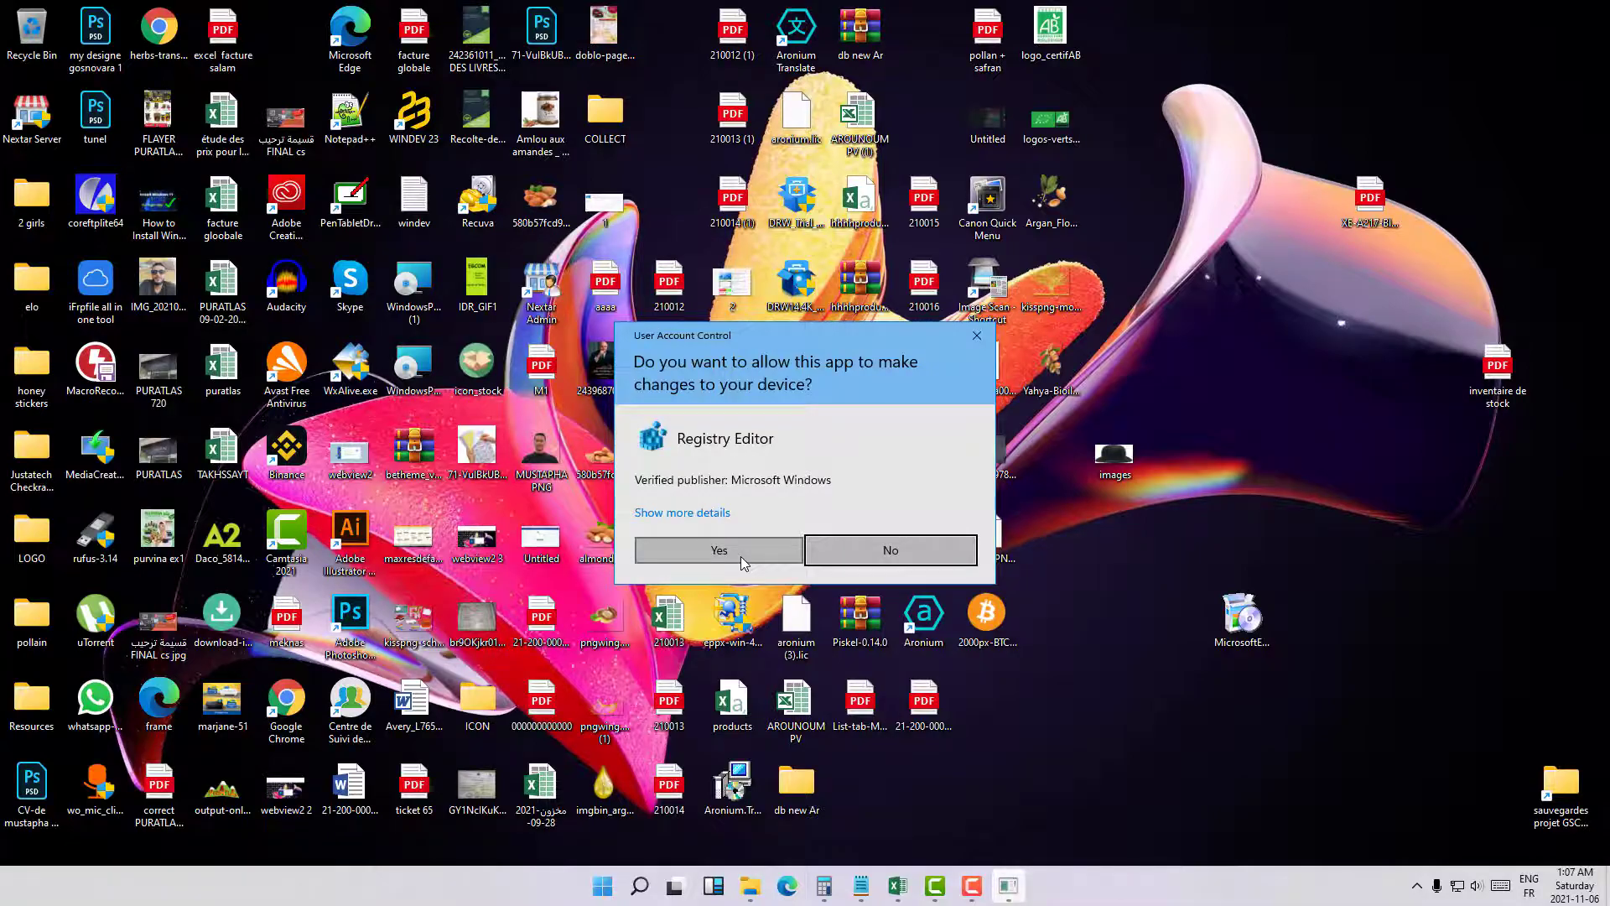
{"action": "left_click", "coordinate": [741, 556]}
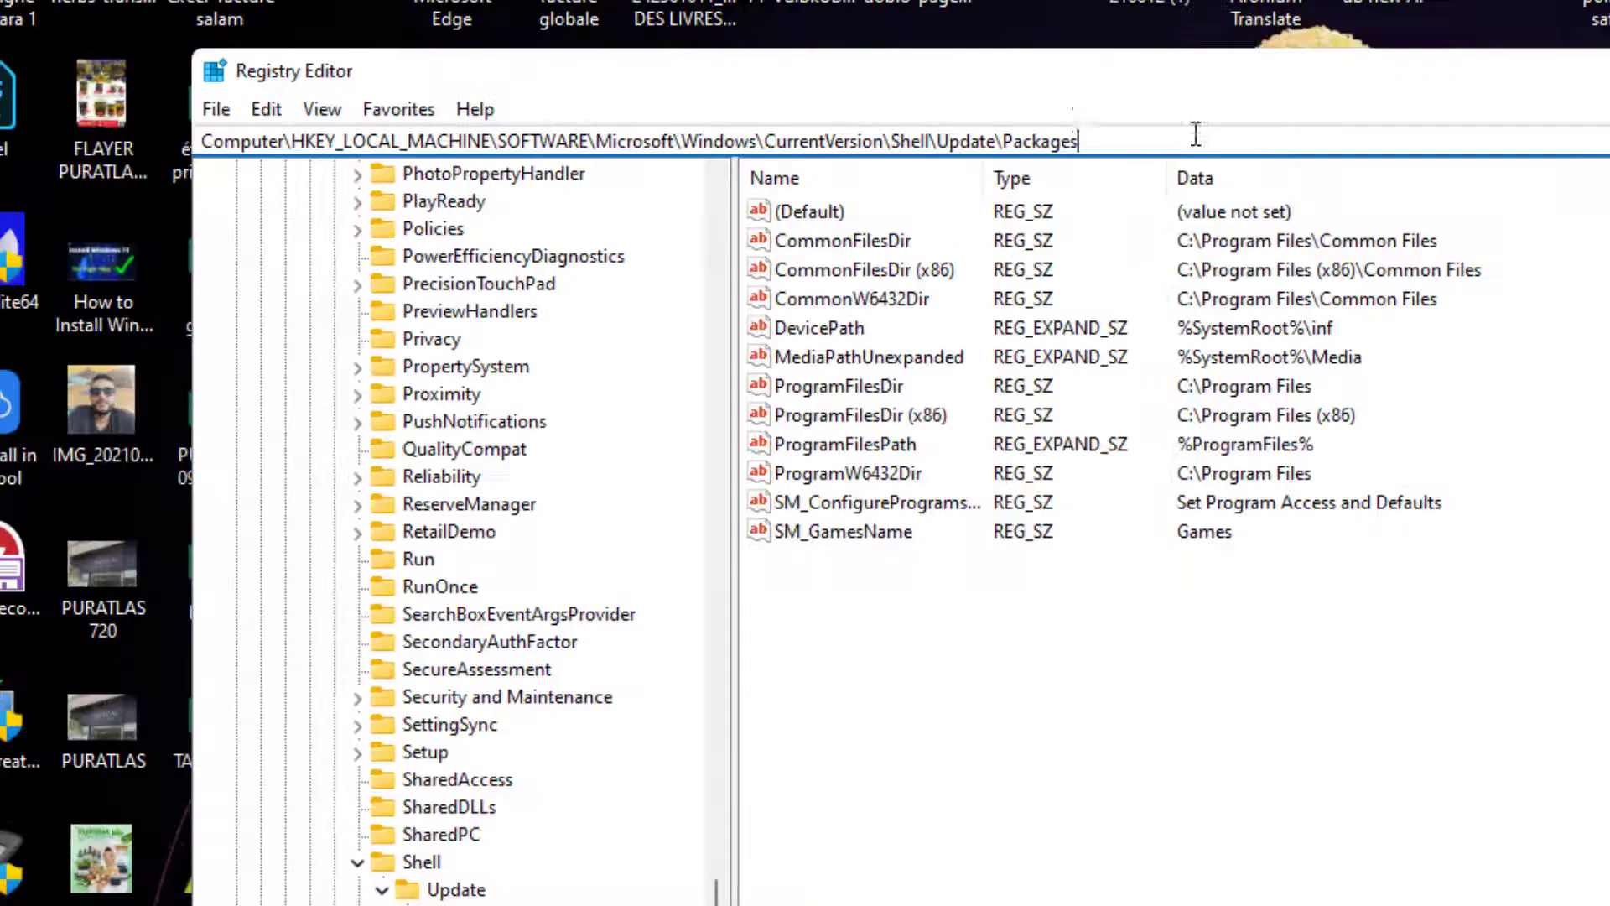
Copy the full registry path Computer\HKEY_LOCAL_MACHINE\SOFTWARE\Microsoft\Windows\CurrentVersion\Shell\Update\Packages from the address bar
{"action": "left_click", "coordinate": [721, 224]}
{"action": "key", "text": "ctrl+c"}
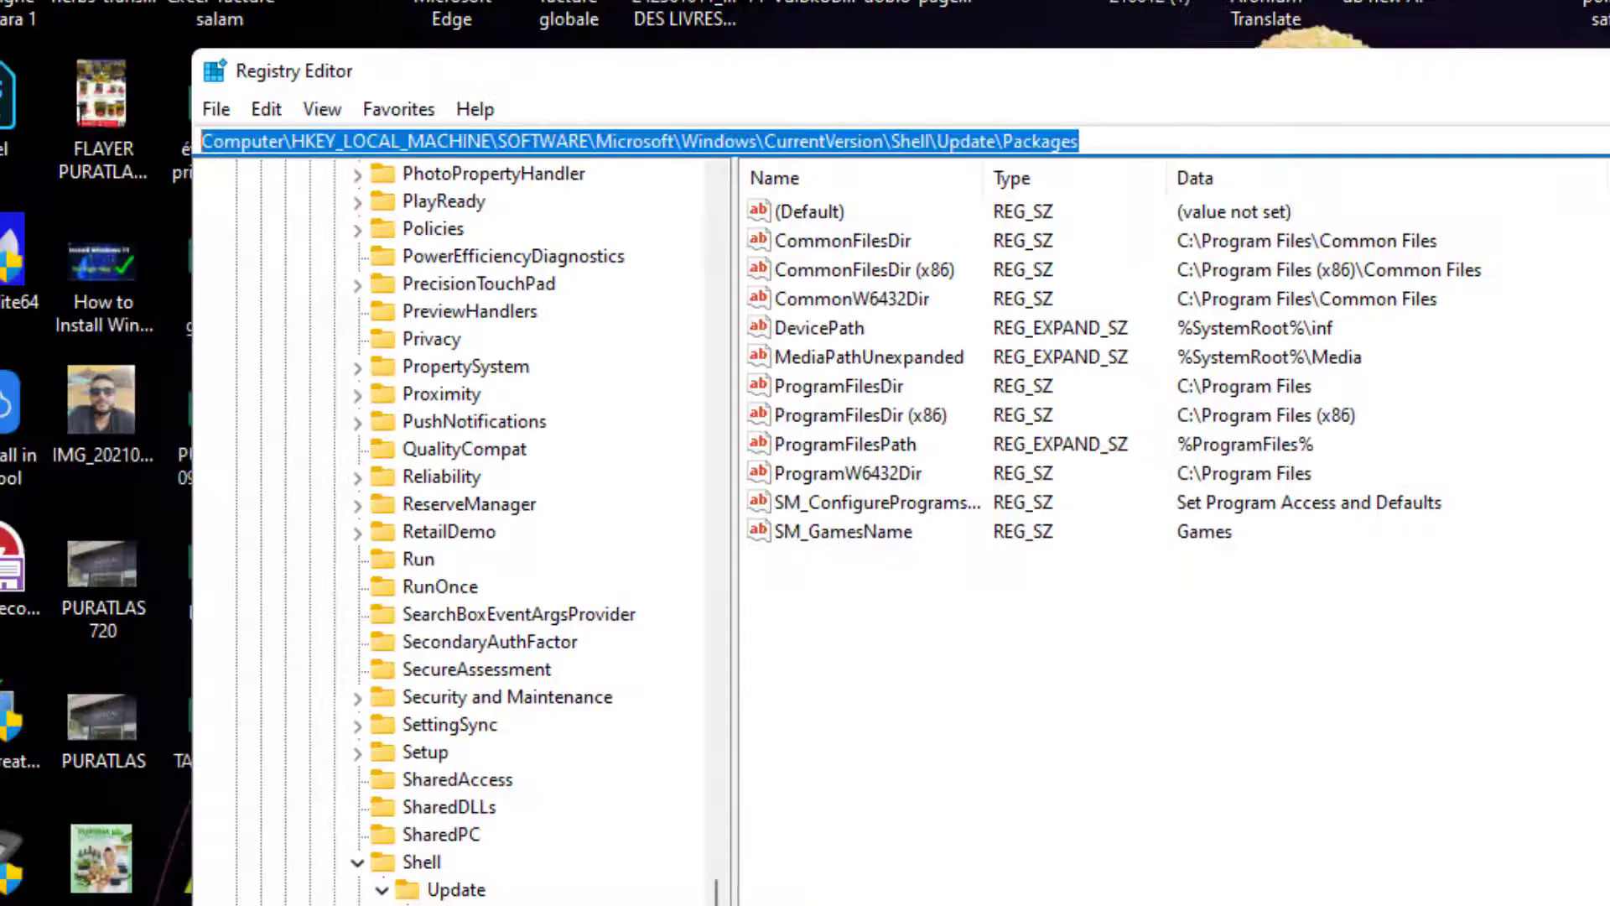
{"action": "left_click", "coordinate": [343, 141]}
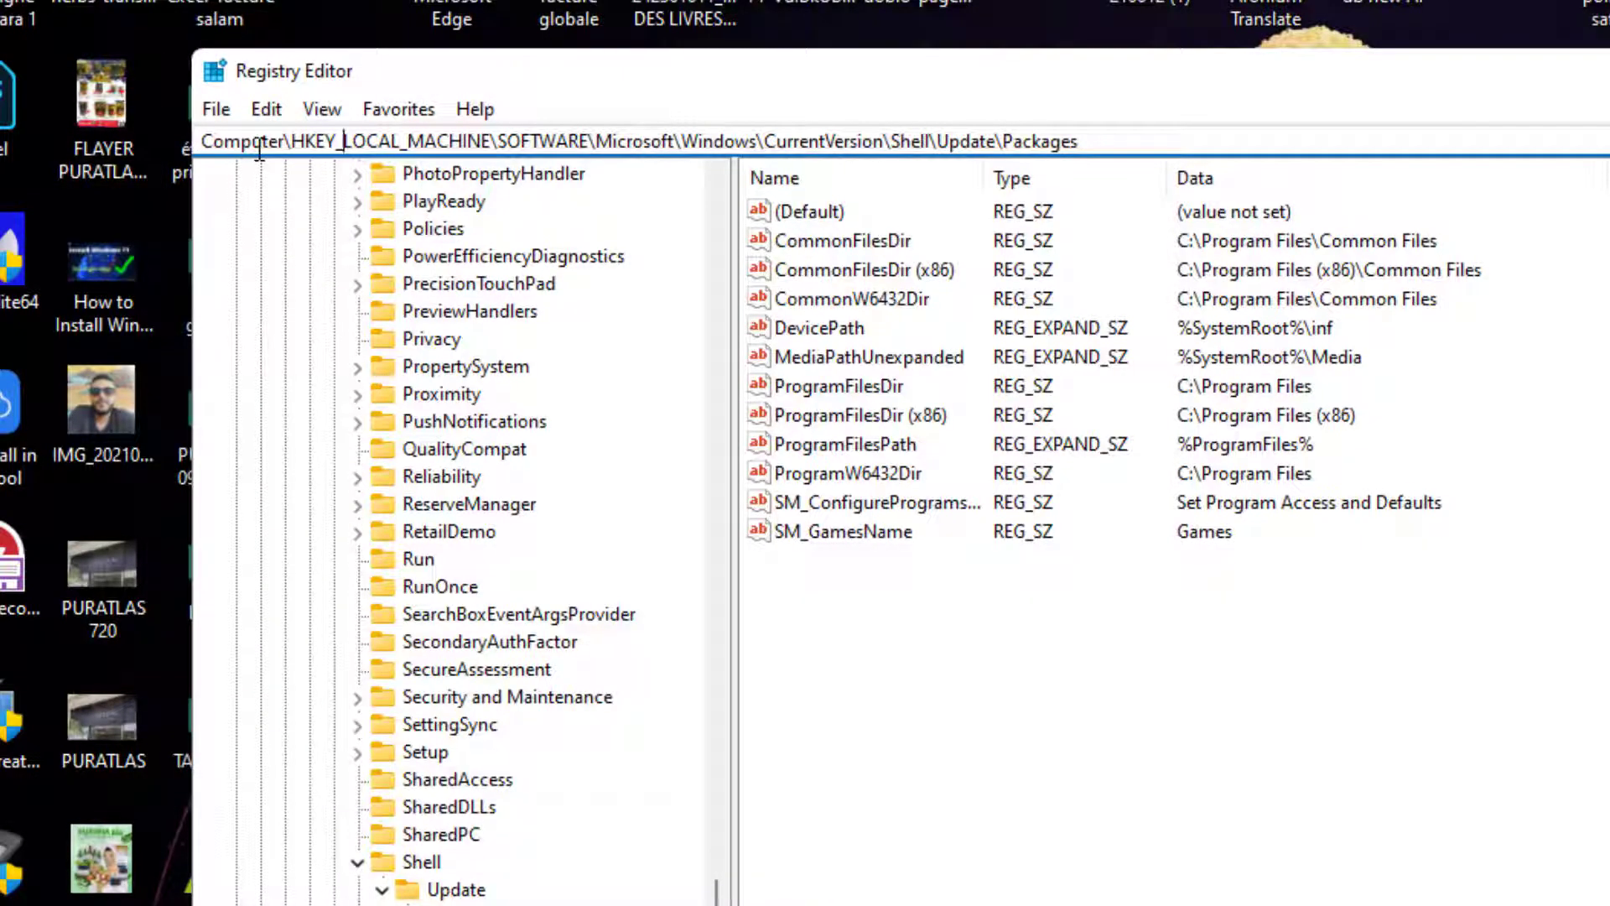
{"action": "left_click_drag", "start_coordinate": [261, 141], "coordinate": [1130, 142]}
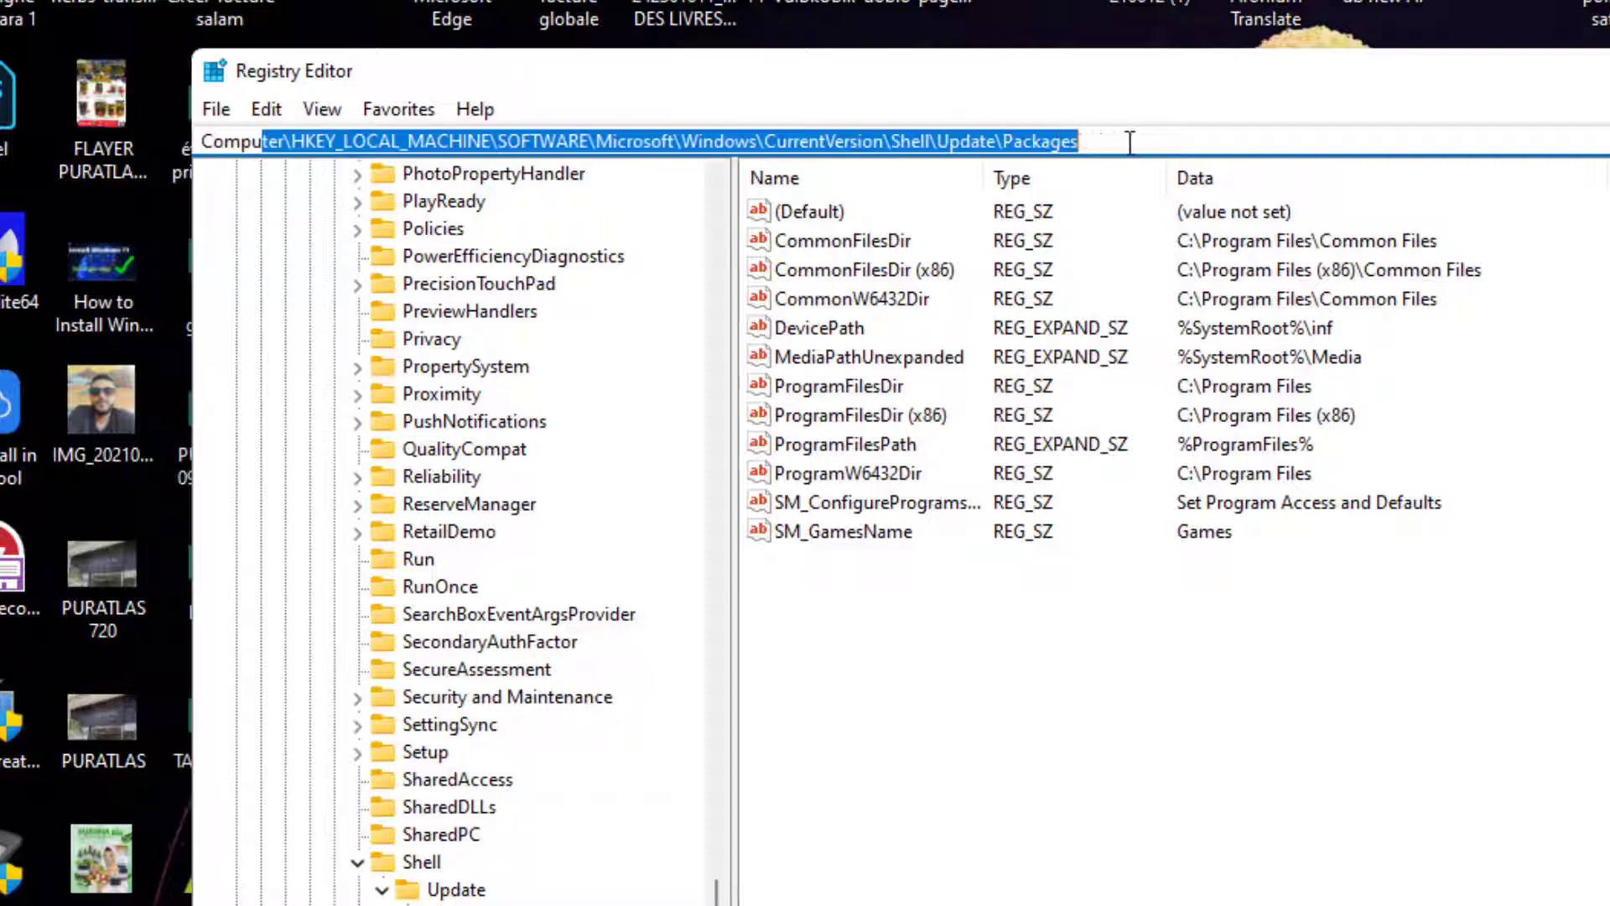
{"action": "left_click", "coordinate": [1129, 142]}
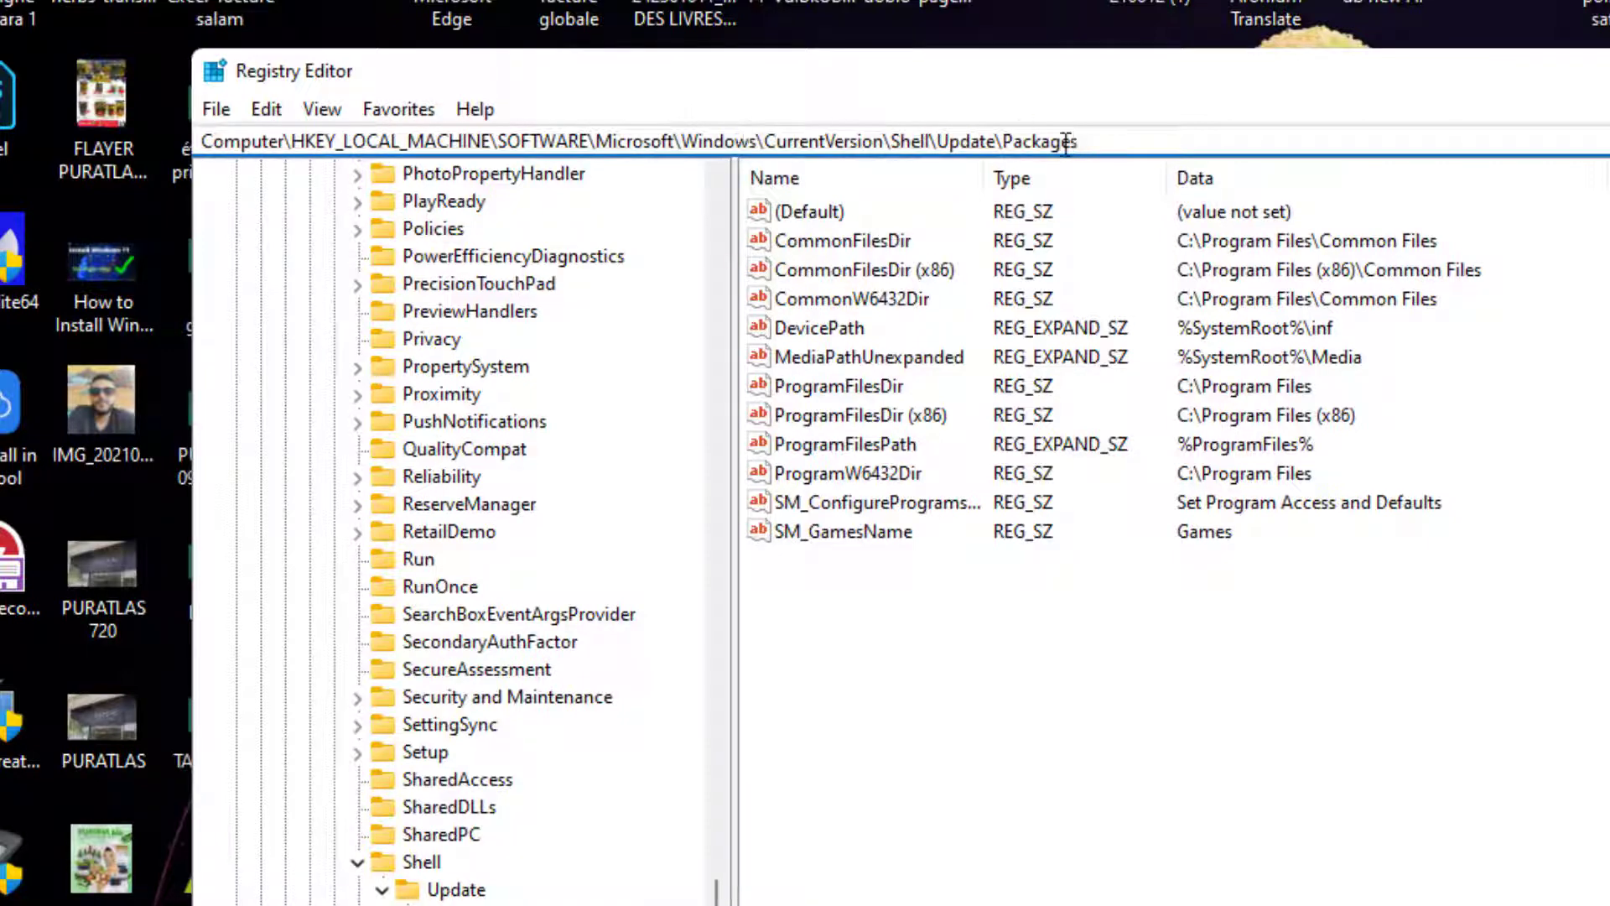
{"action": "left_click_drag", "start_coordinate": [1015, 143], "coordinate": [1348, 166]}
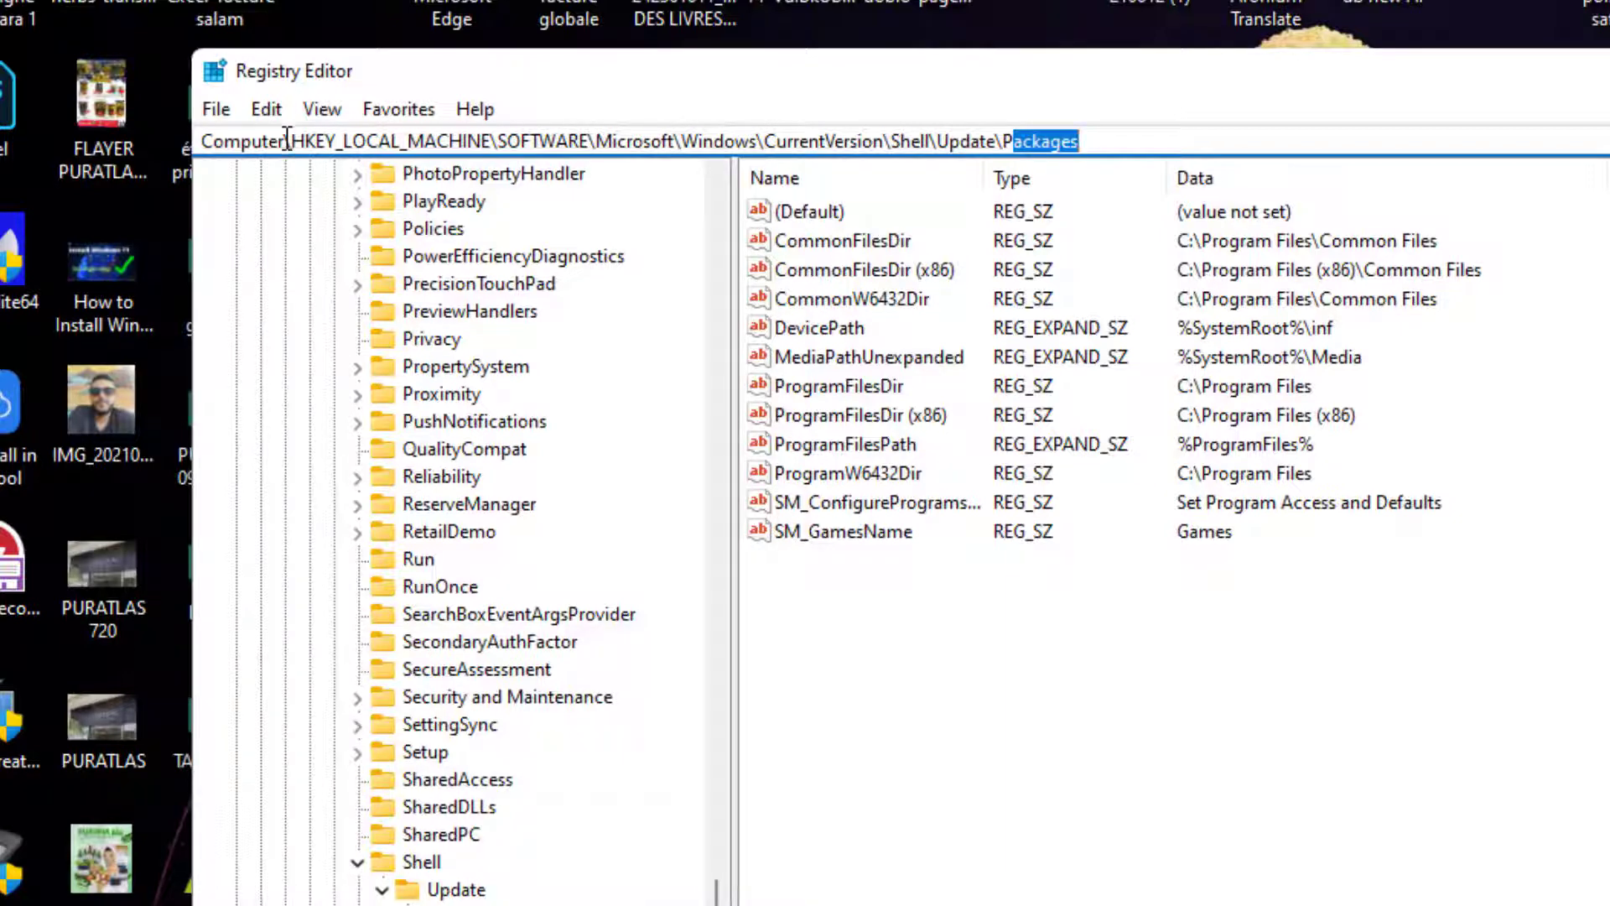
{"action": "left_click", "coordinate": [1132, 144]}
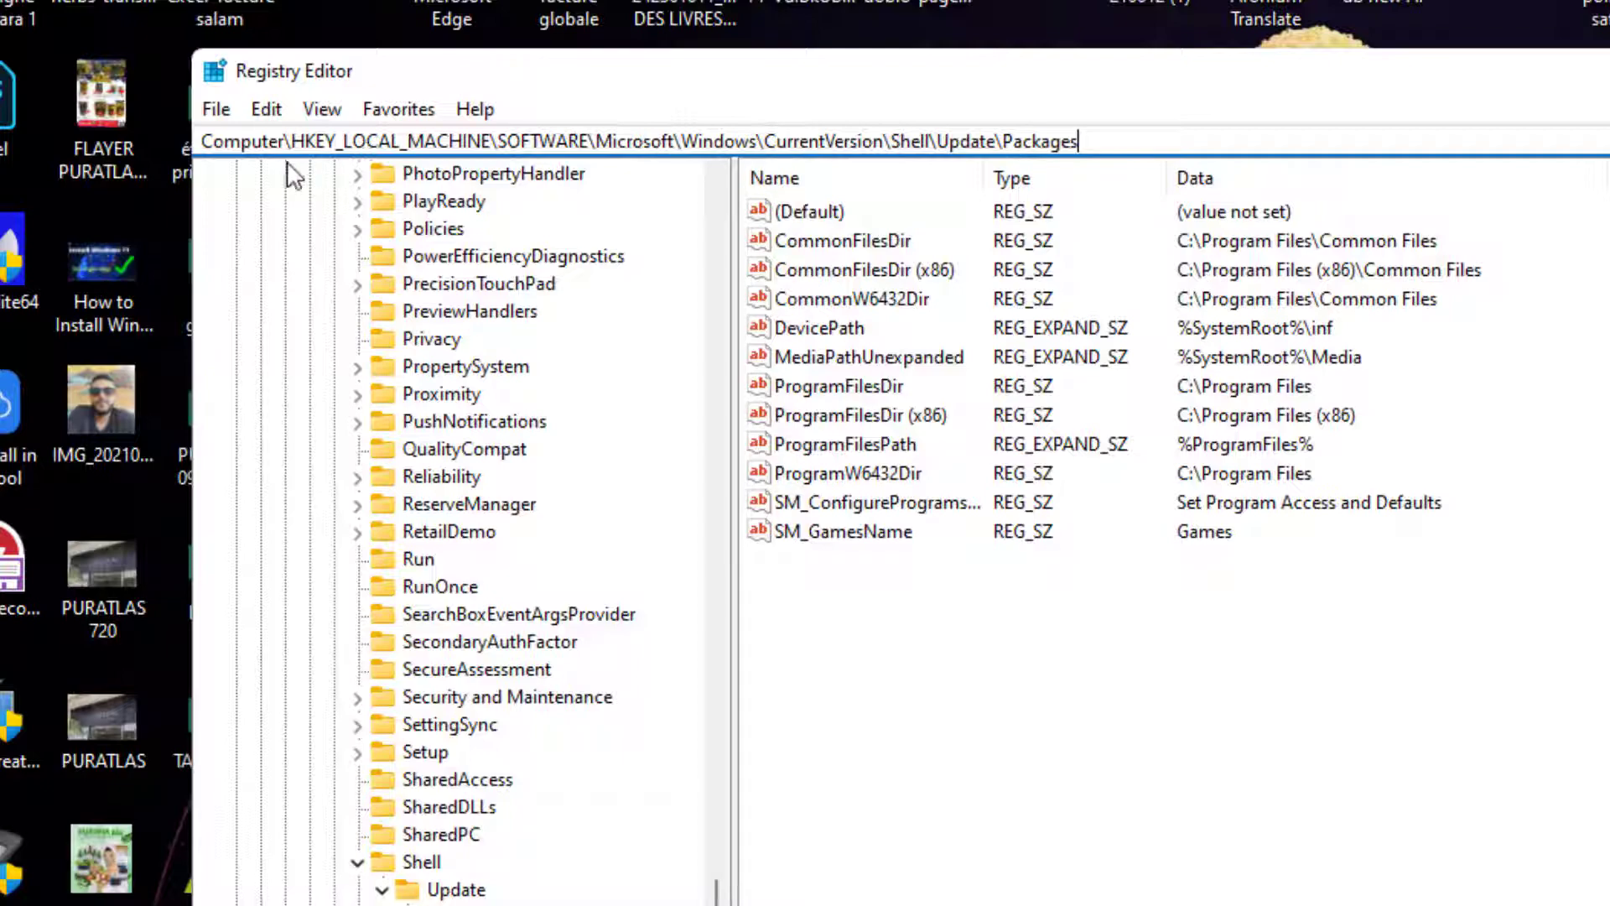
Collapse the HKEY_LOCAL_MACHINE branch in the key tree and expand it again
{"action": "left_click_drag", "start_coordinate": [717, 890], "coordinate": [717, 214]}
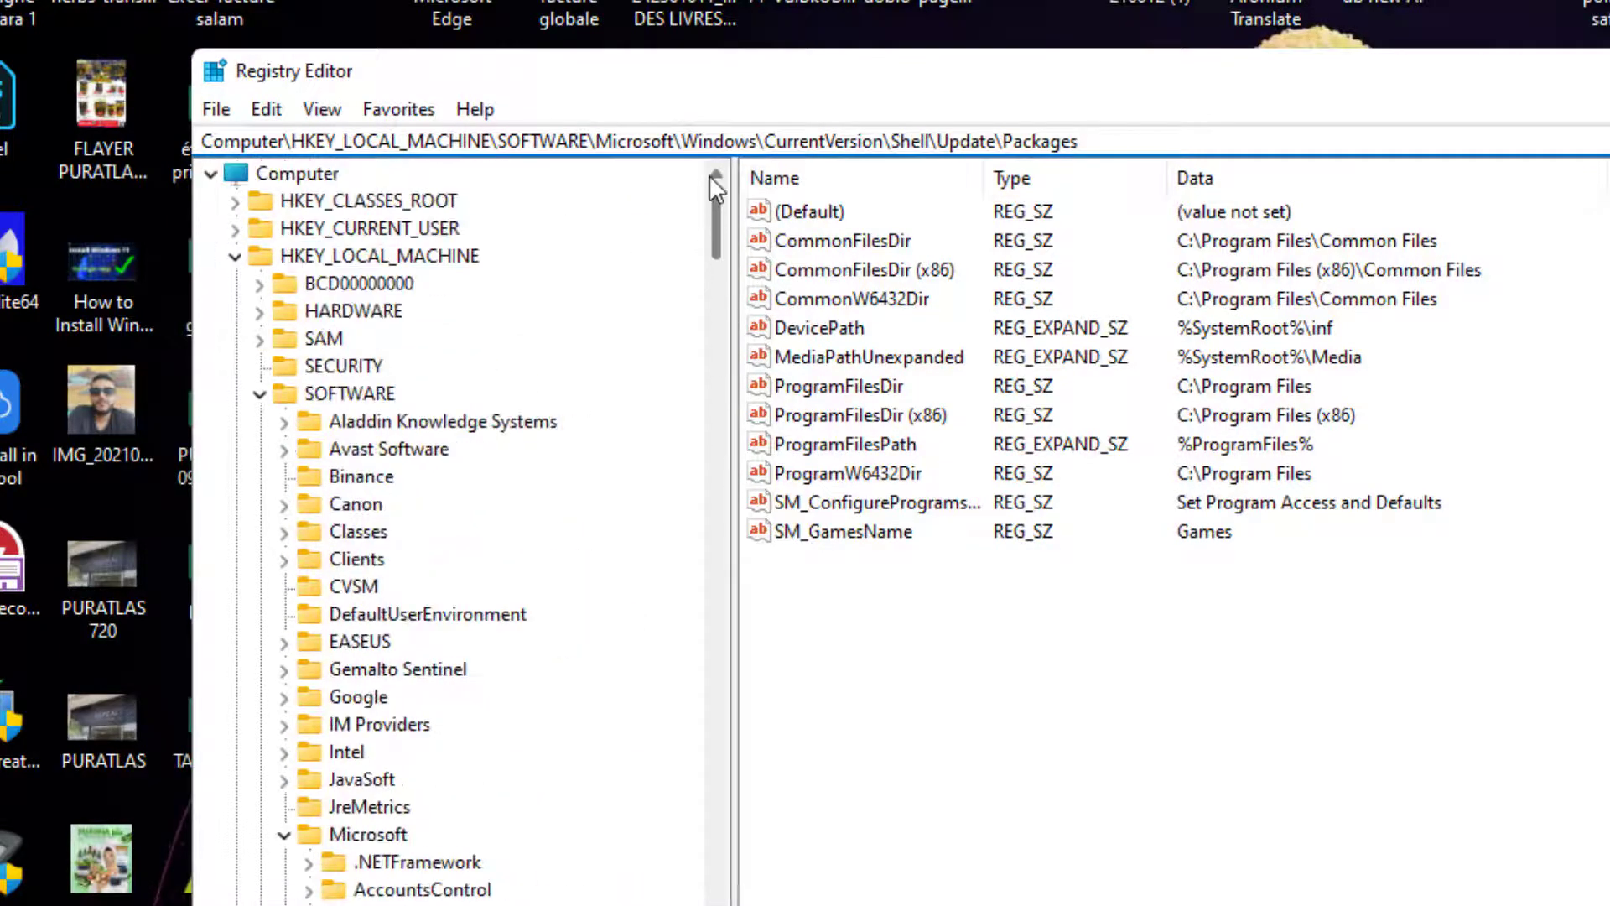
{"action": "left_click", "coordinate": [239, 256]}
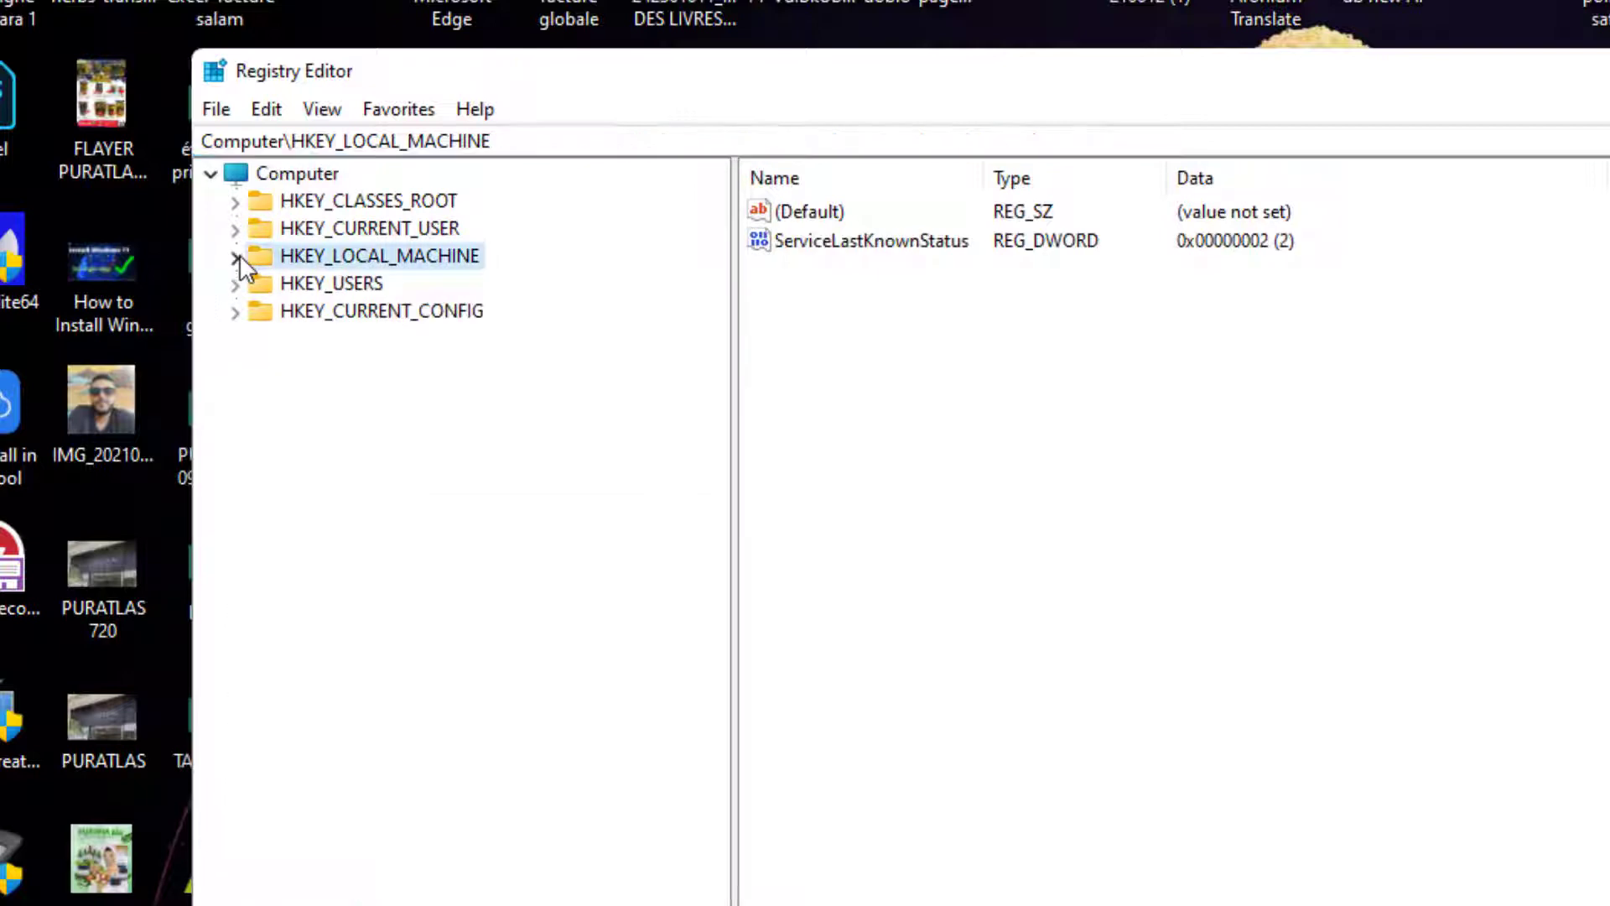
{"action": "left_click", "coordinate": [239, 255]}
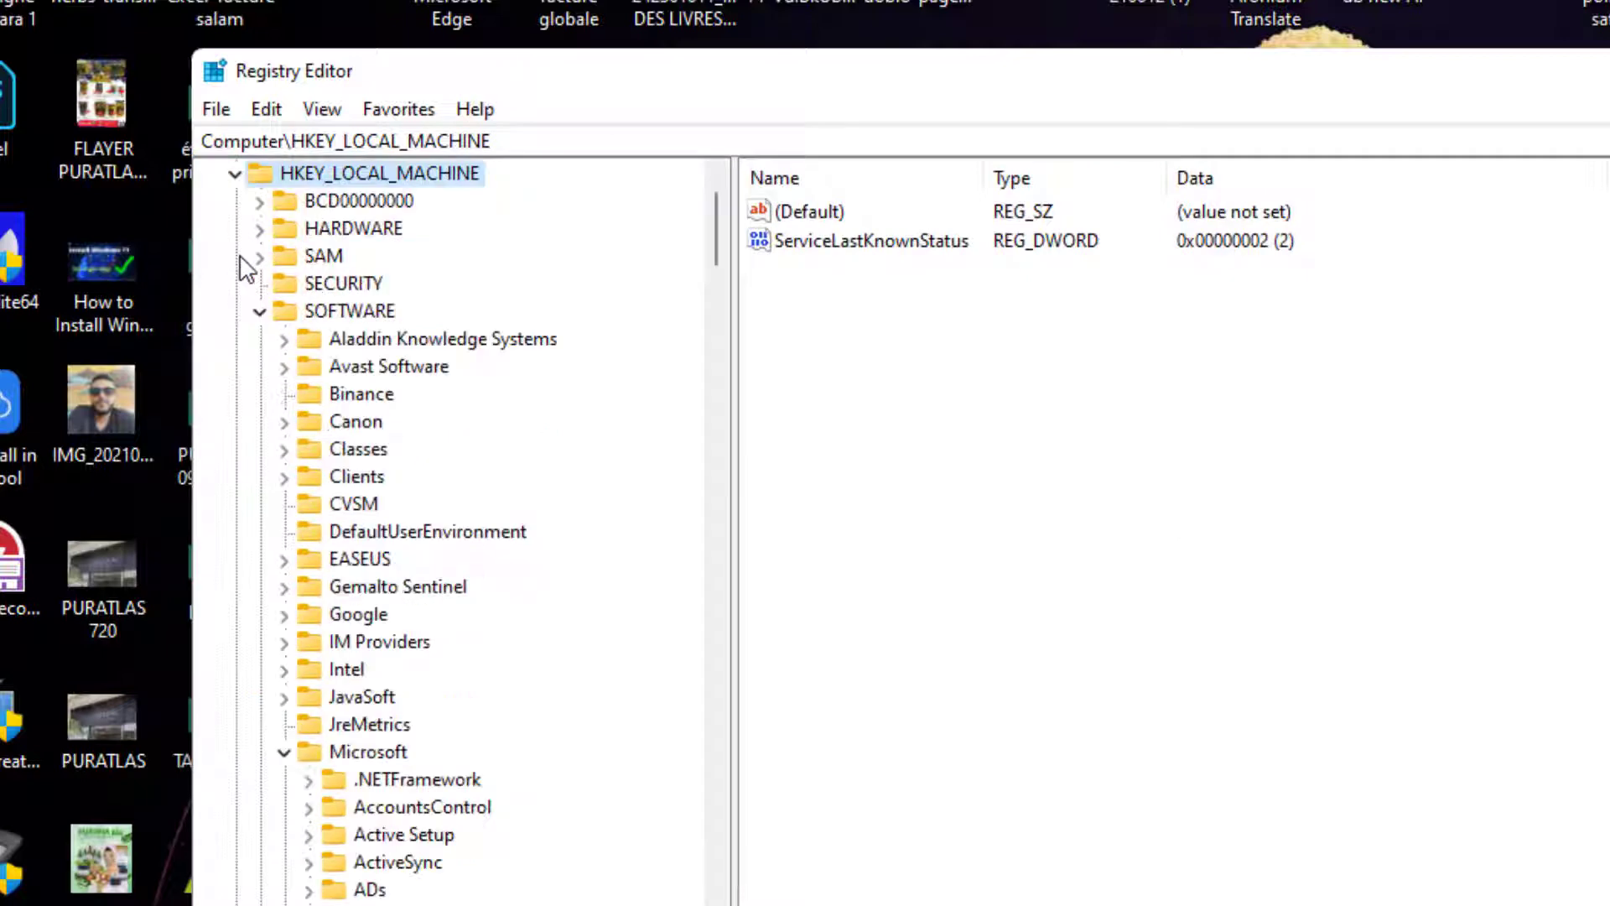
Go to HKEY_LOCAL_MACHINE\SOFTWARE\Microsoft\Windows\CurrentVersion\Shell\Update\Packages by pasting the copied path as the registry address
{"action": "left_click", "coordinate": [672, 143]}
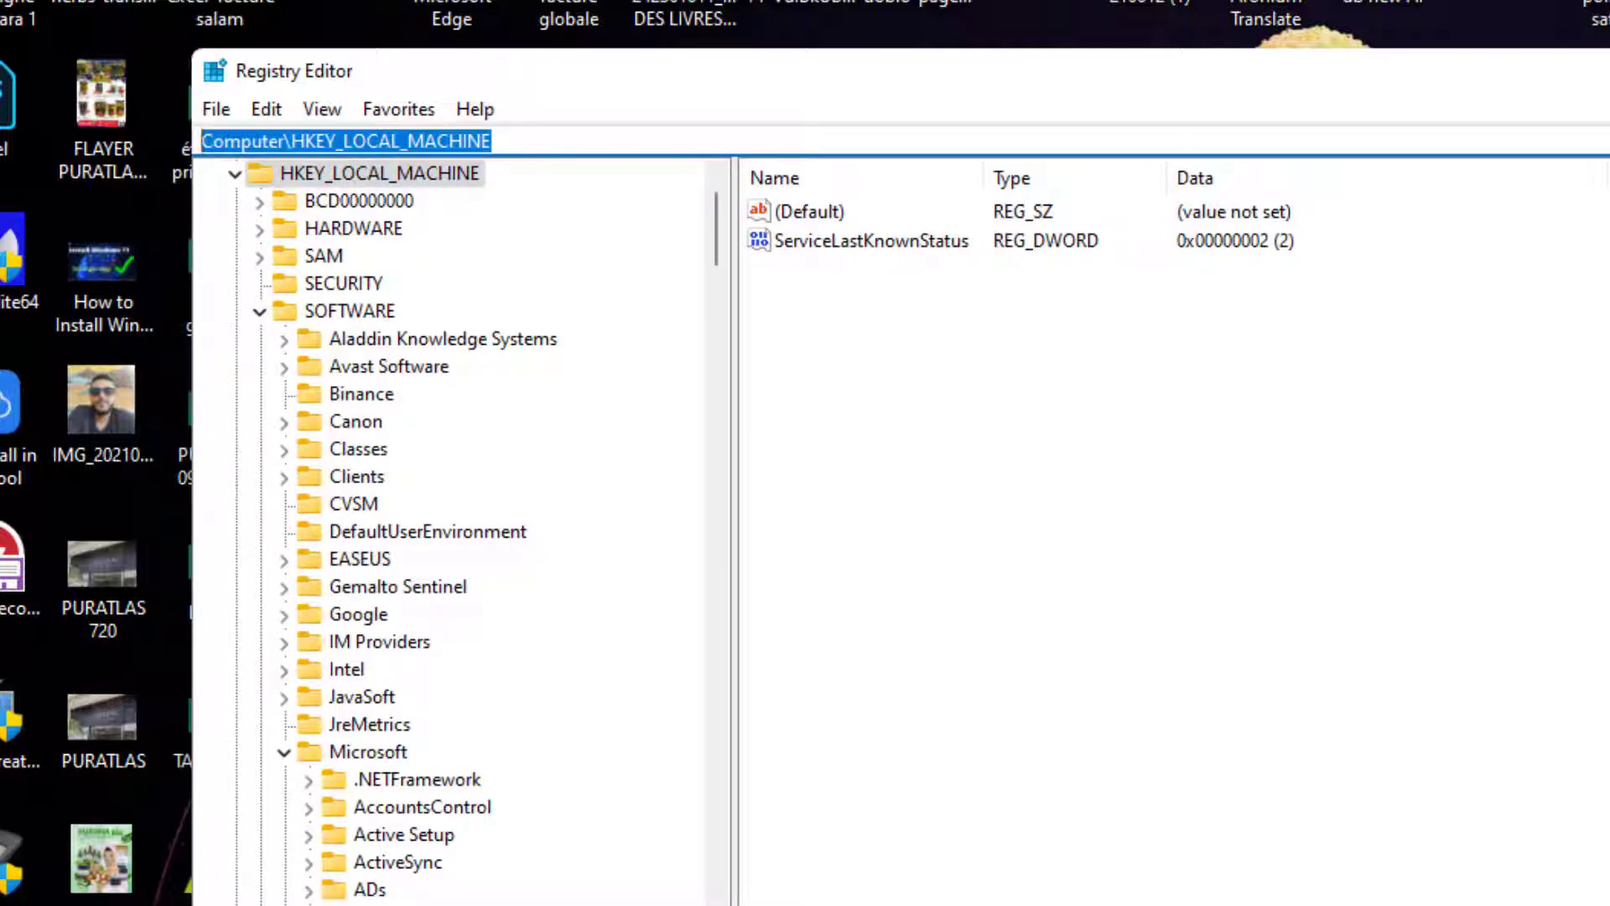
{"action": "key", "text": "ctrl+v"}
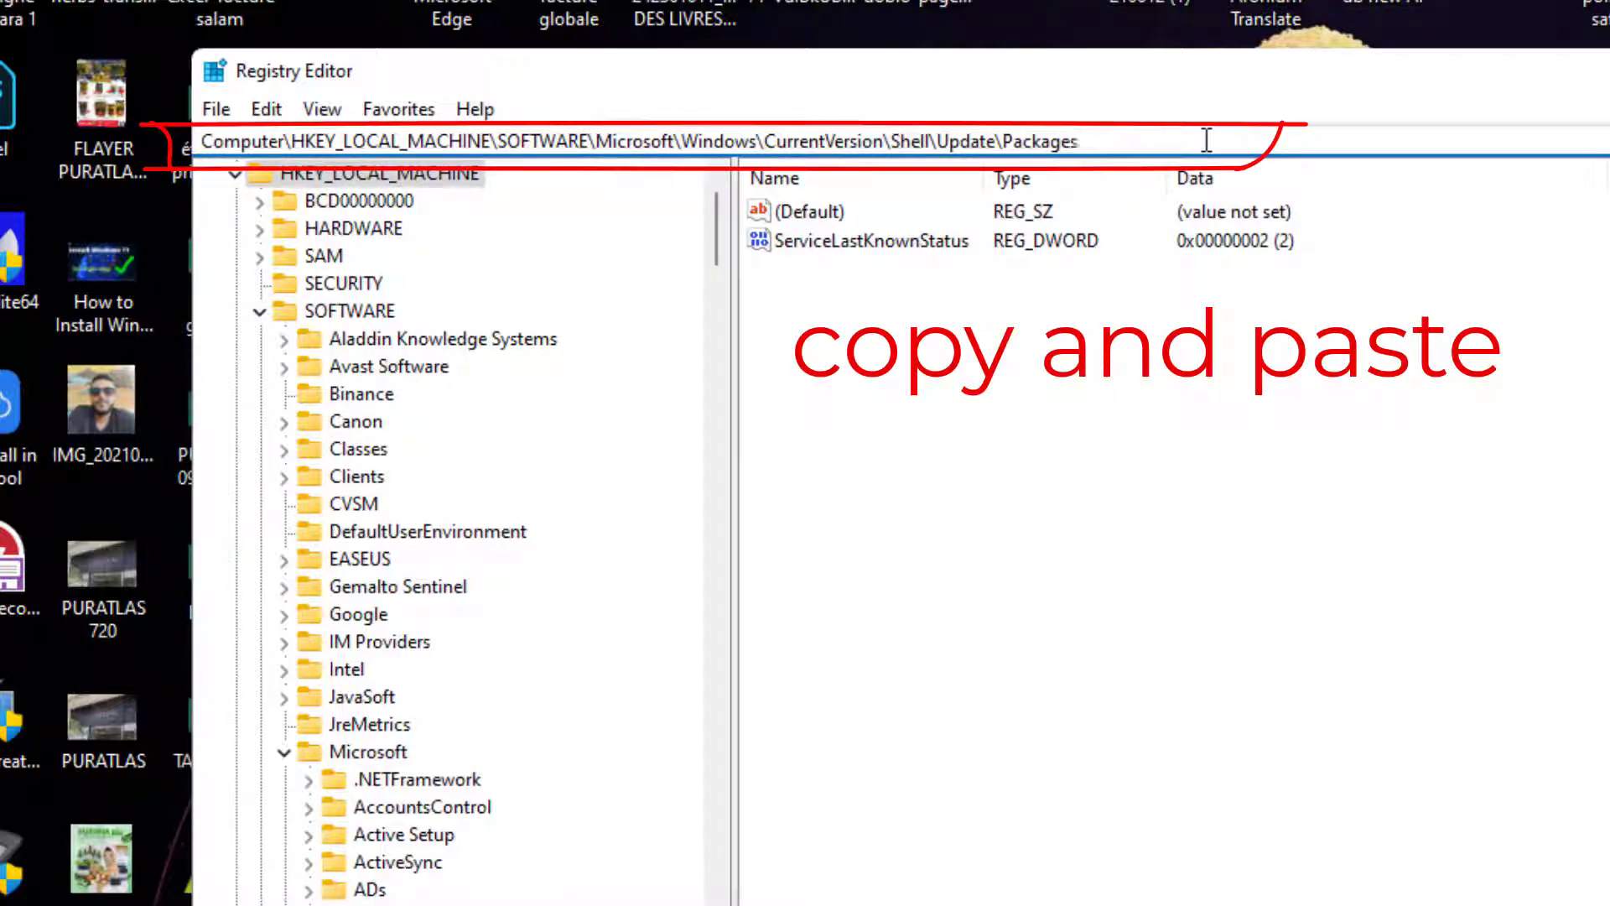
{"action": "key", "text": "Return"}
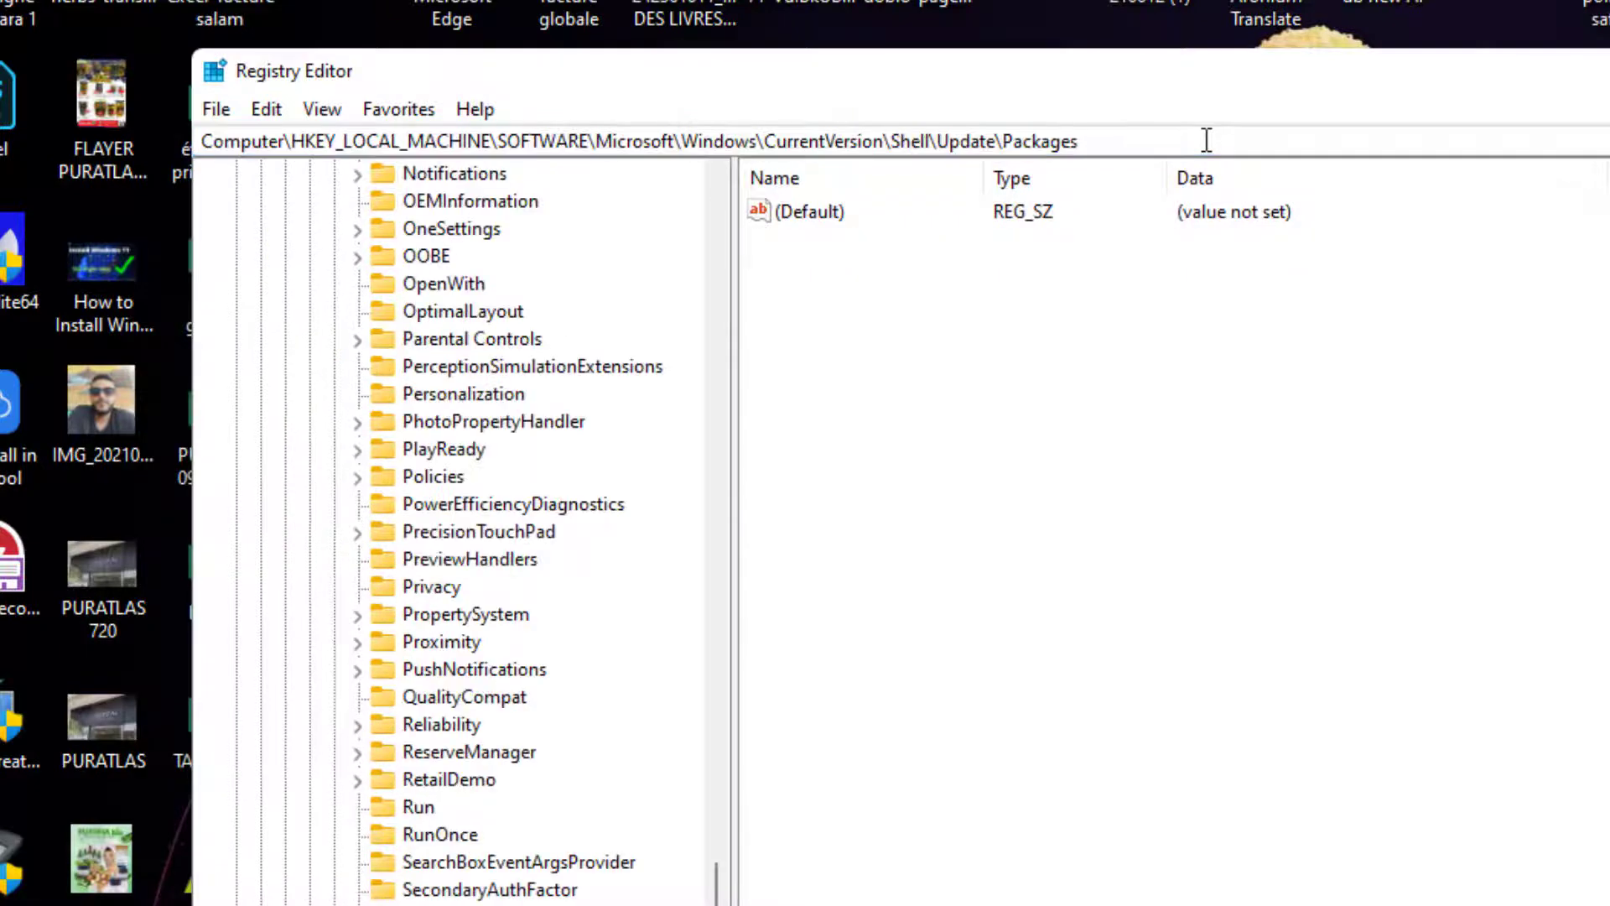
Create a new DWORD (32-bit) value named UndockingDisabled in the Packages key
{"action": "left_click", "coordinate": [948, 351]}
{"action": "left_click_drag", "start_coordinate": [1046, 93], "coordinate": [976, 230]}
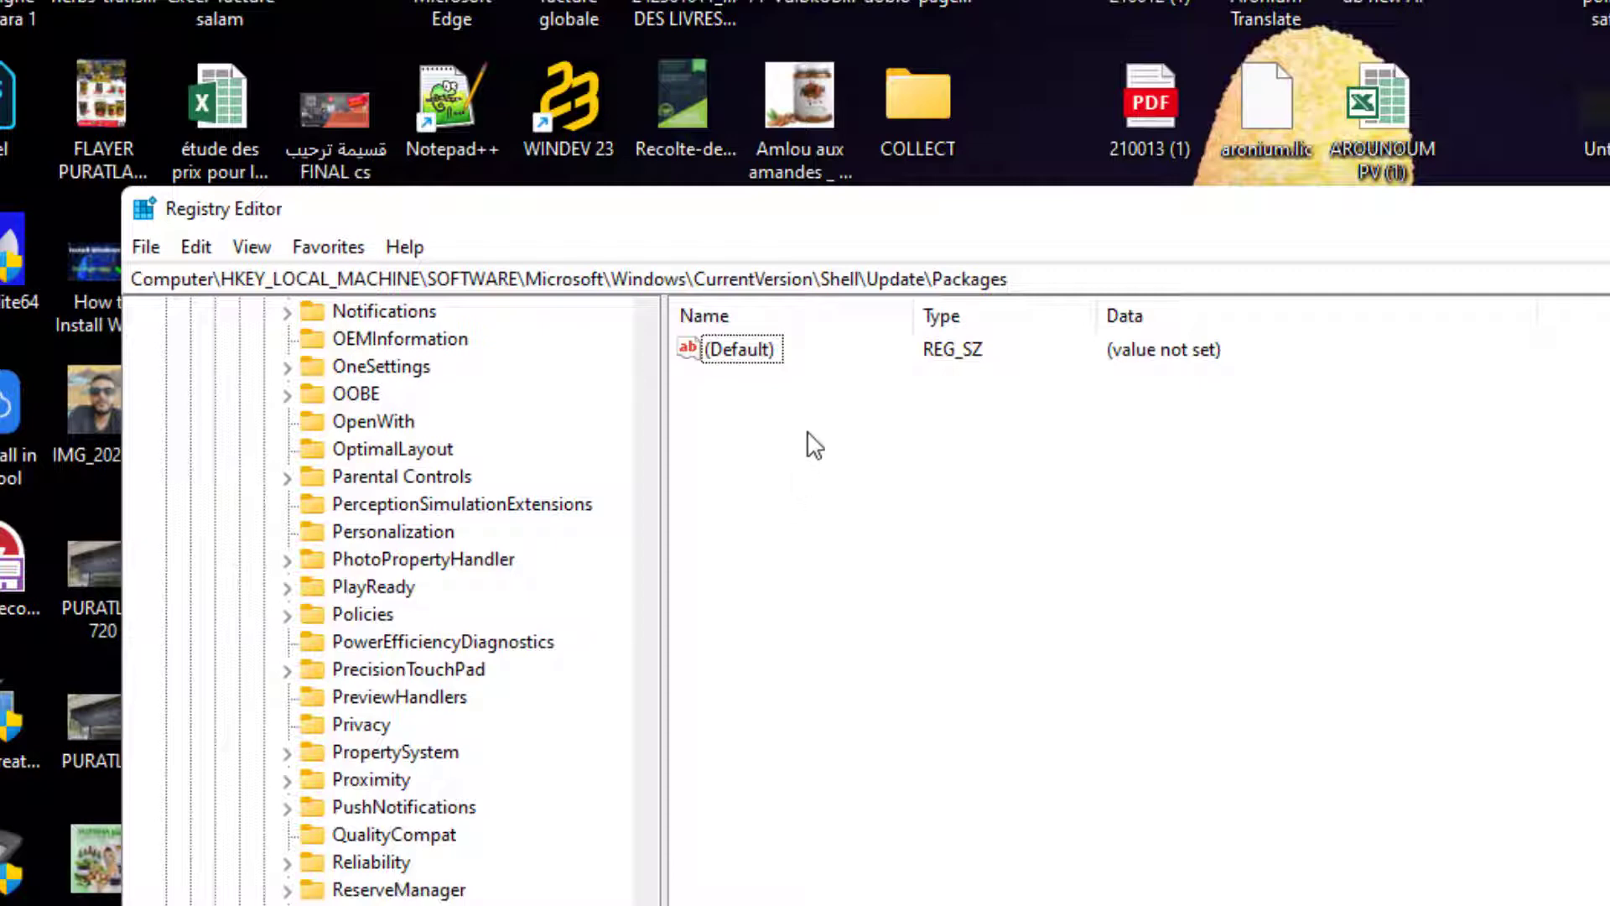
{"action": "right_click", "coordinate": [823, 566]}
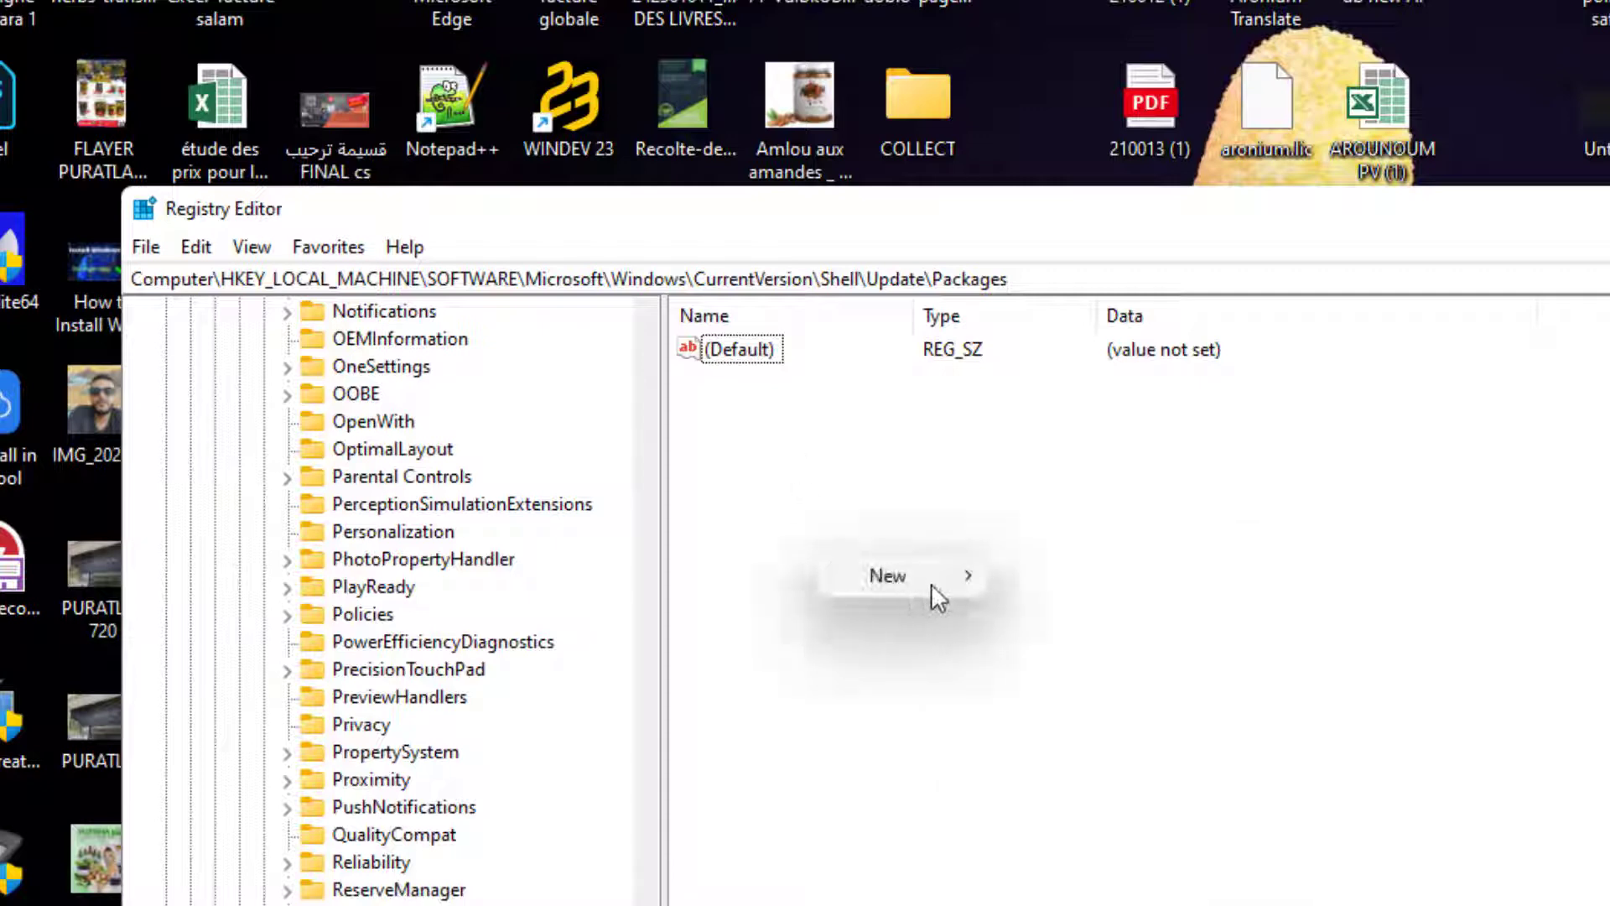
{"action": "mouse_move", "coordinate": [933, 584]}
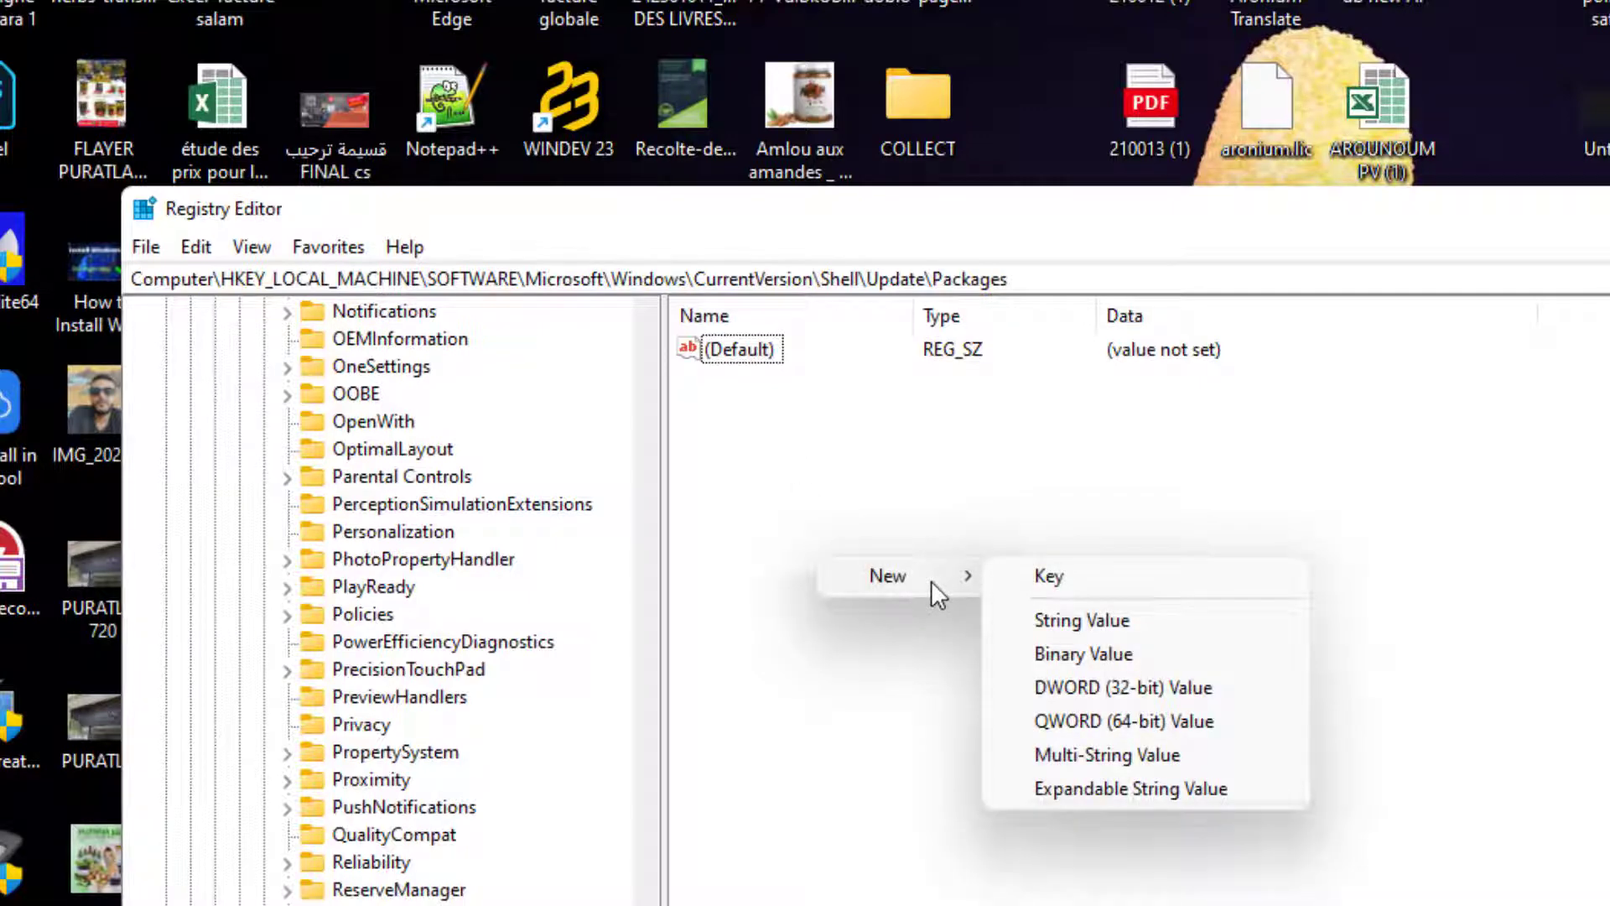
{"action": "left_click", "coordinate": [1099, 691]}
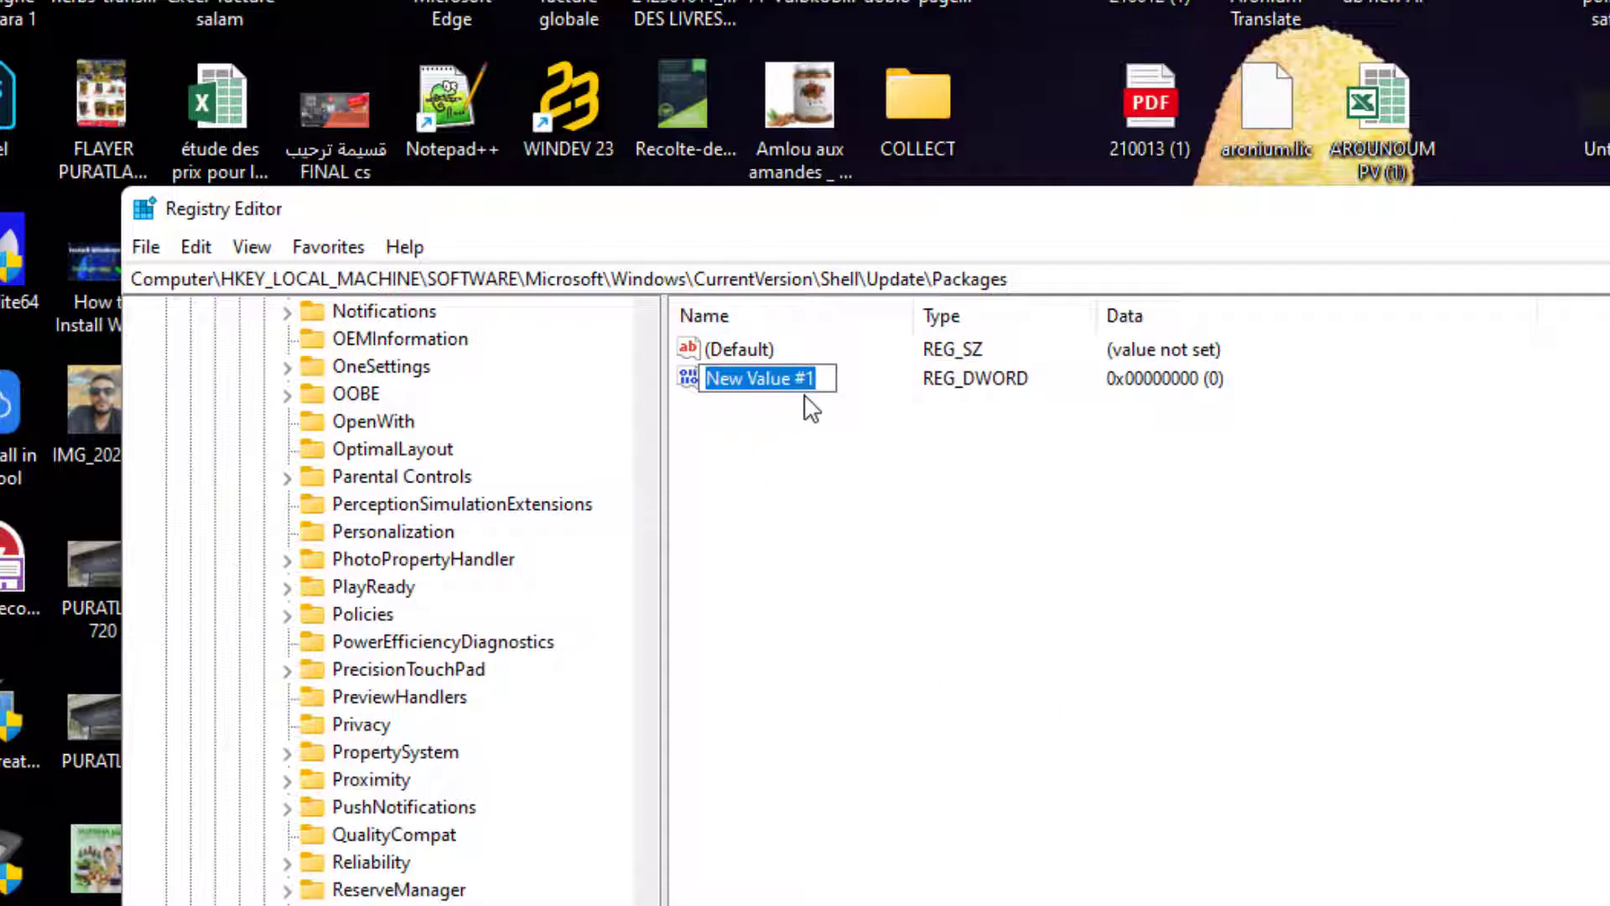
{"action": "type", "text": "Undo"}
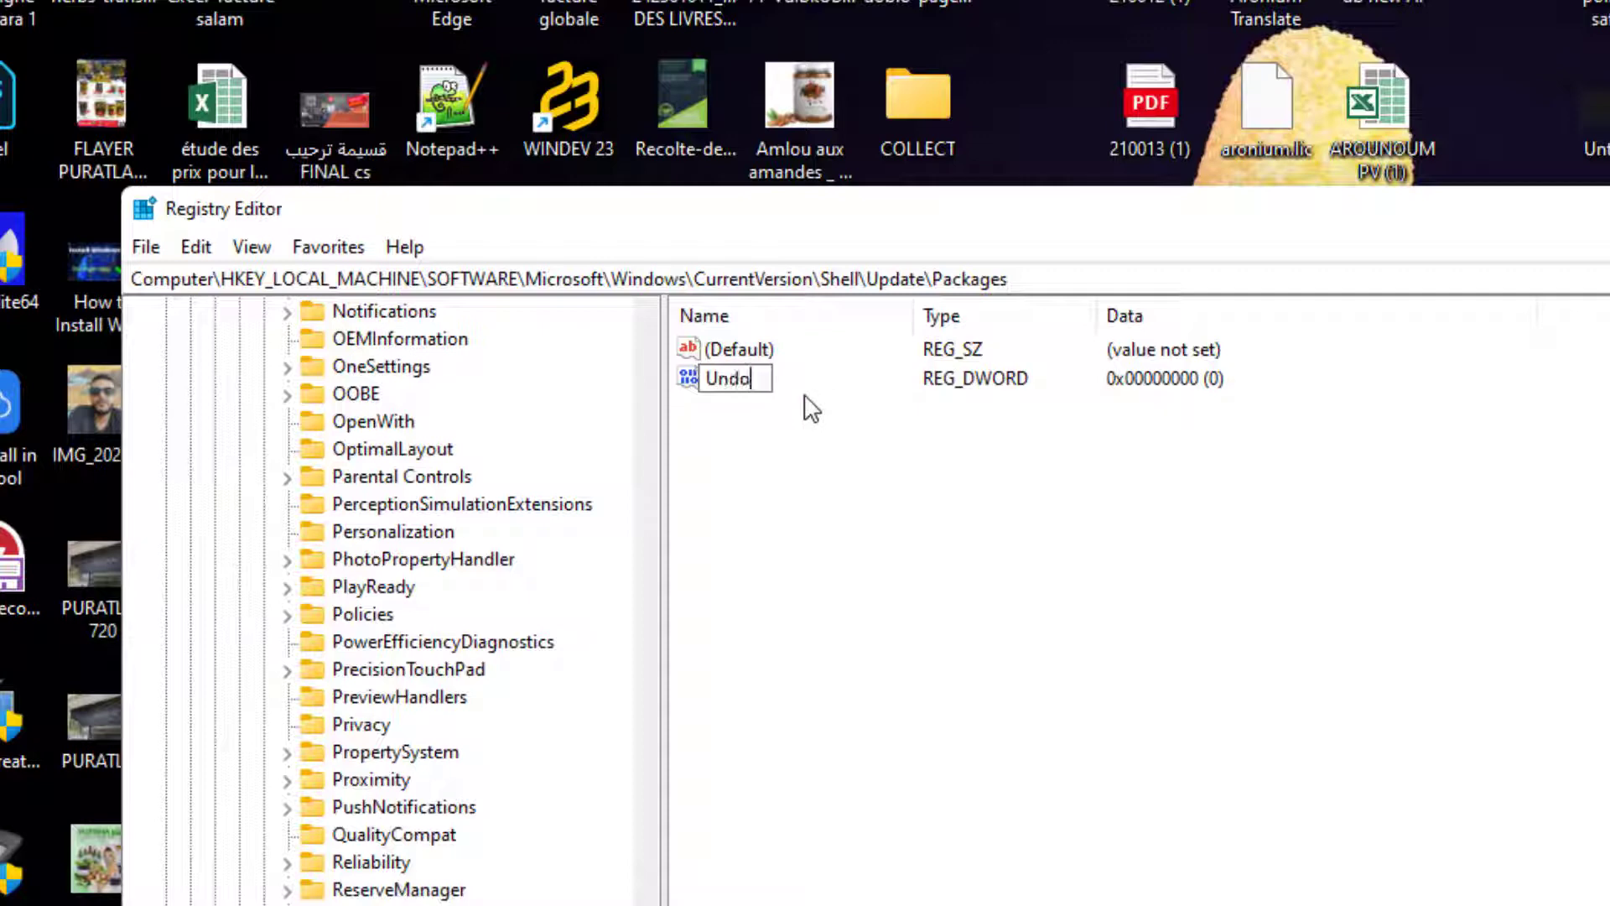
{"action": "type", "text": "ckingDisa"}
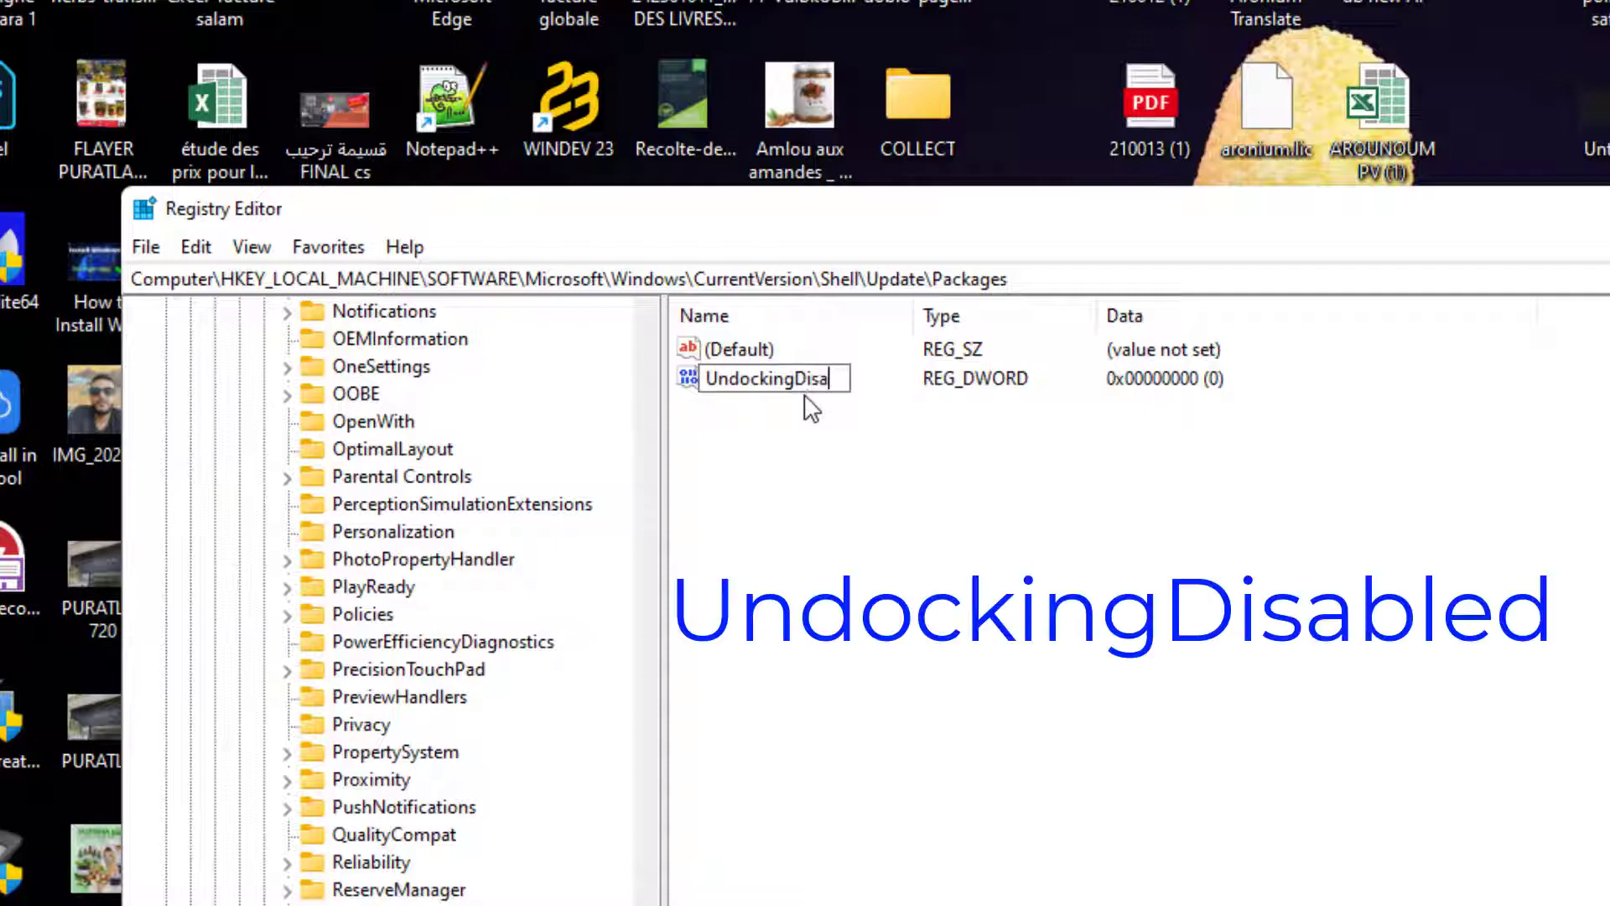
{"action": "type", "text": "bled"}
{"action": "key", "text": "Return"}
{"action": "left_click", "coordinate": [828, 516]}
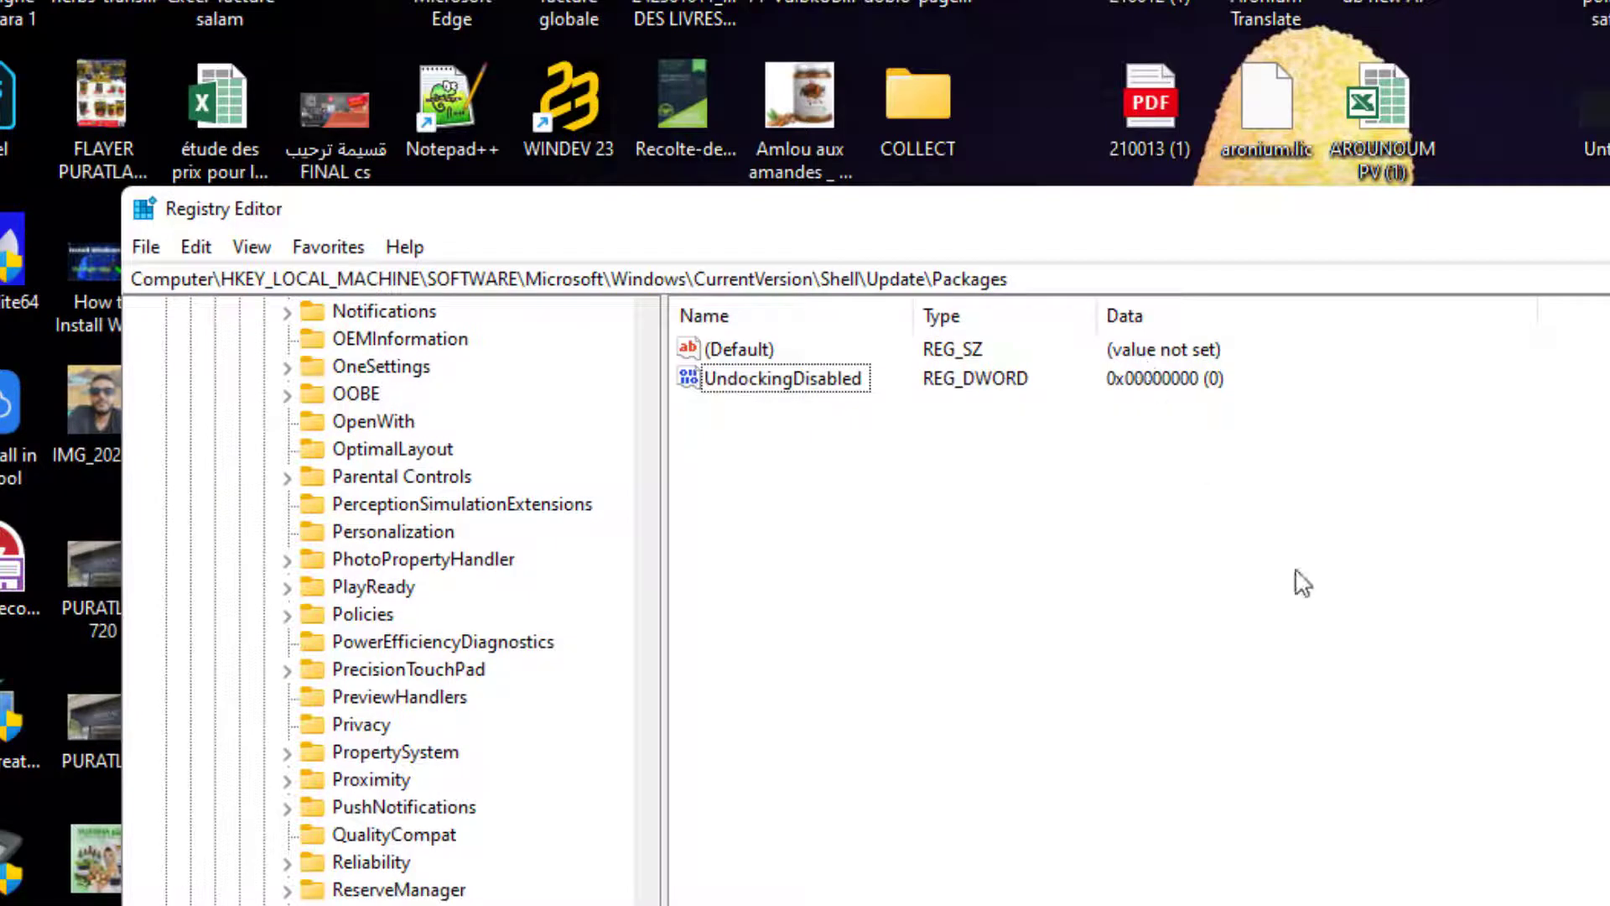
Set the UndockingDisabled value data to 1 with hexadecimal base and save it
{"action": "double_click", "coordinate": [752, 395]}
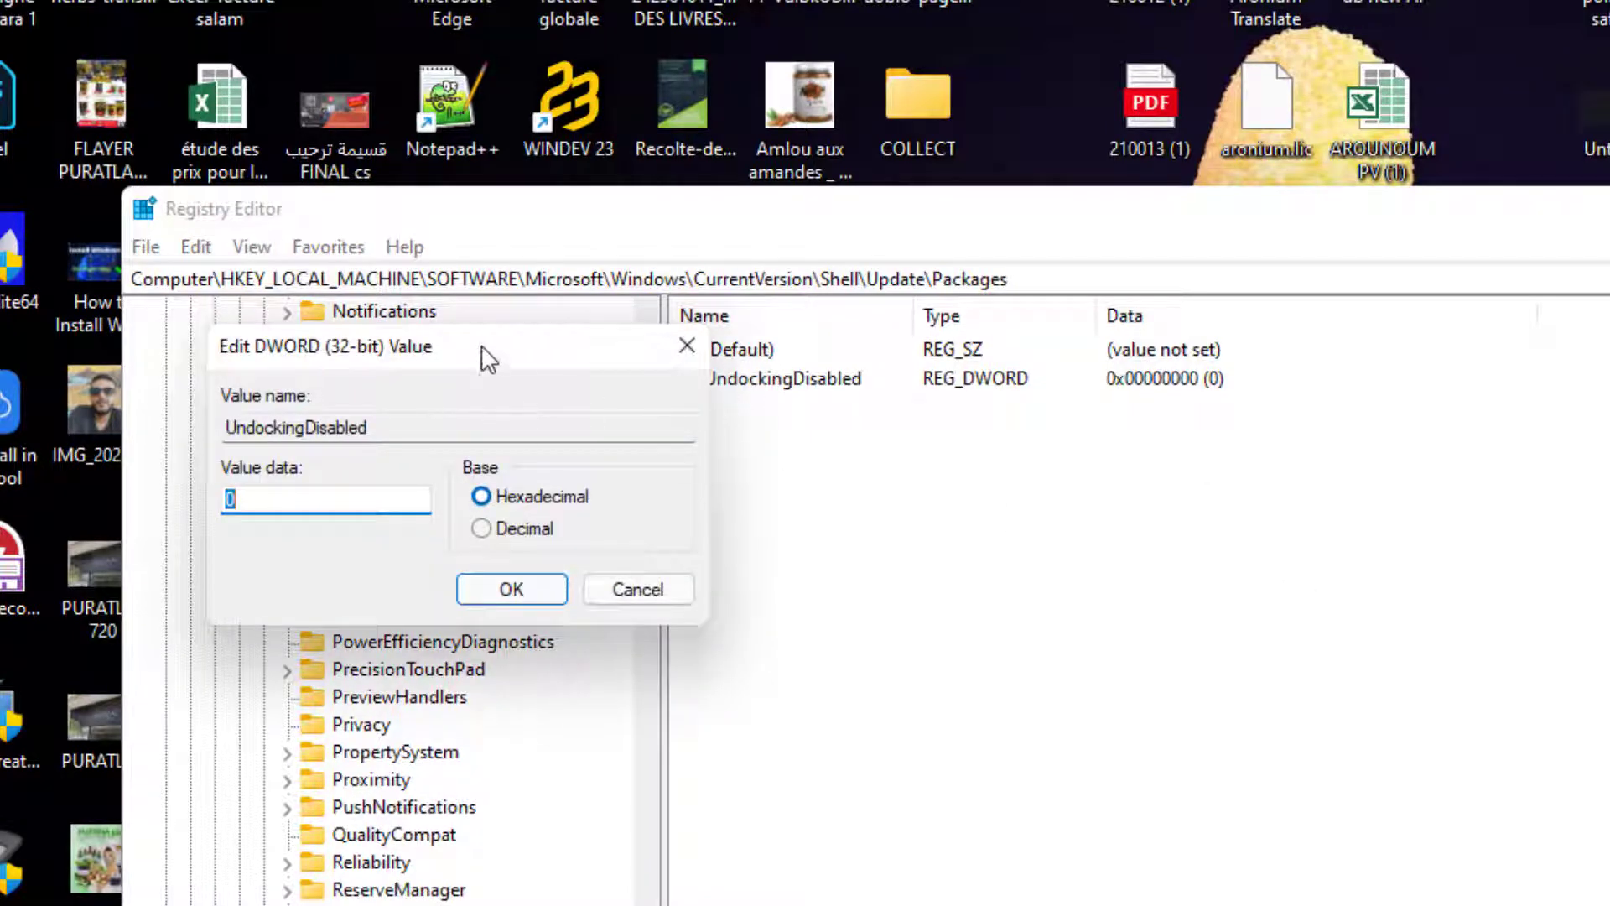
{"action": "left_click_drag", "start_coordinate": [484, 351], "coordinate": [1231, 479]}
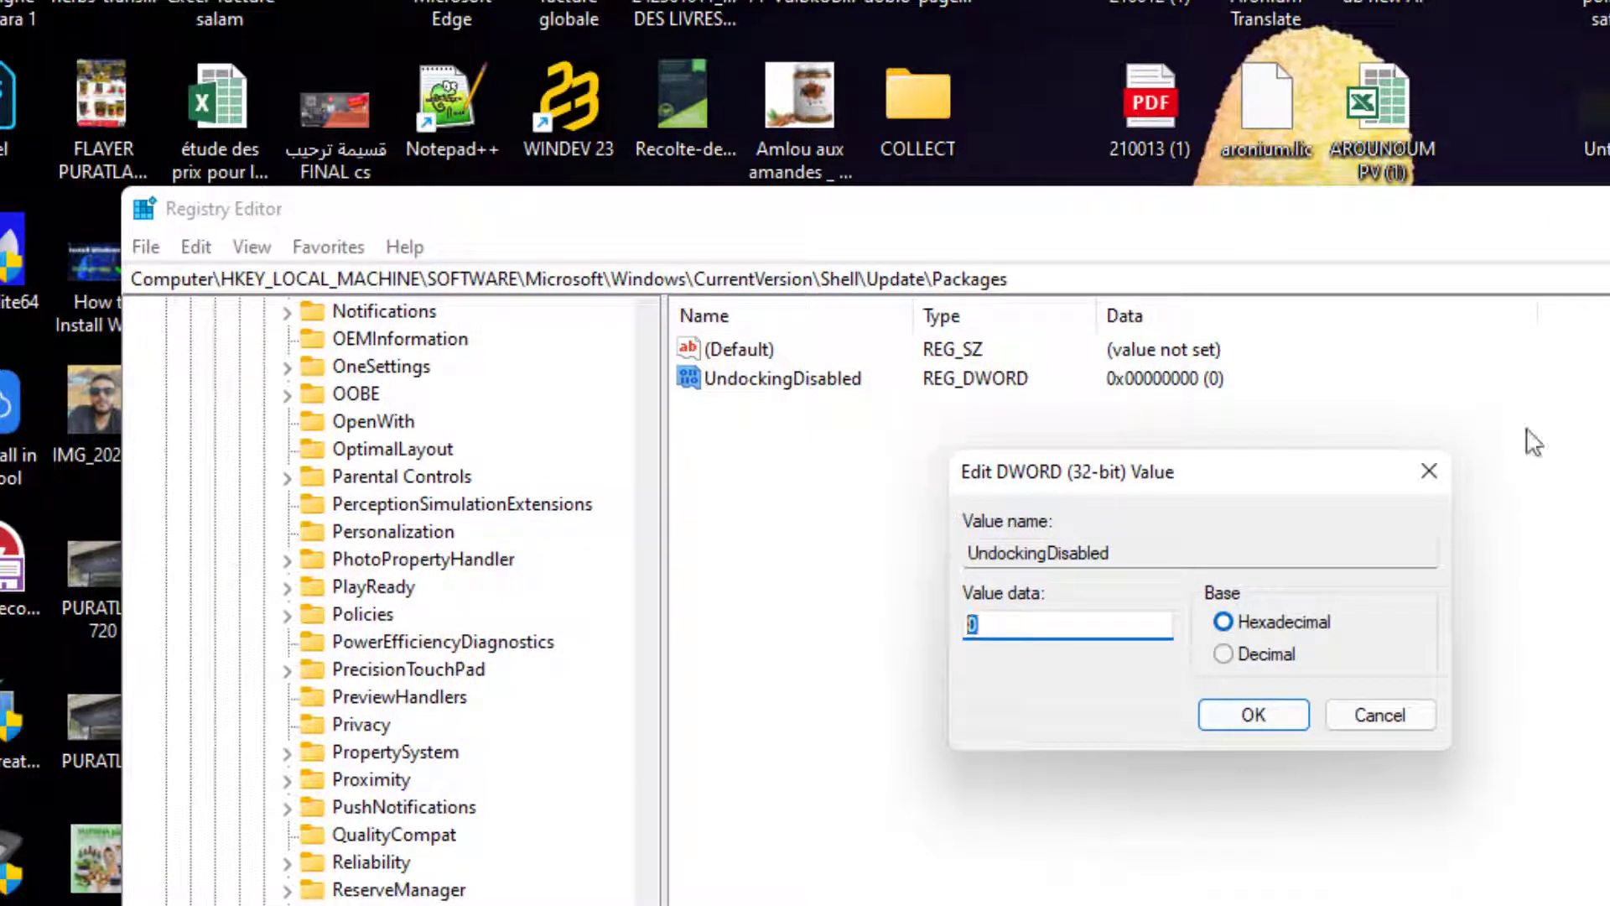
{"action": "type", "text": "1"}
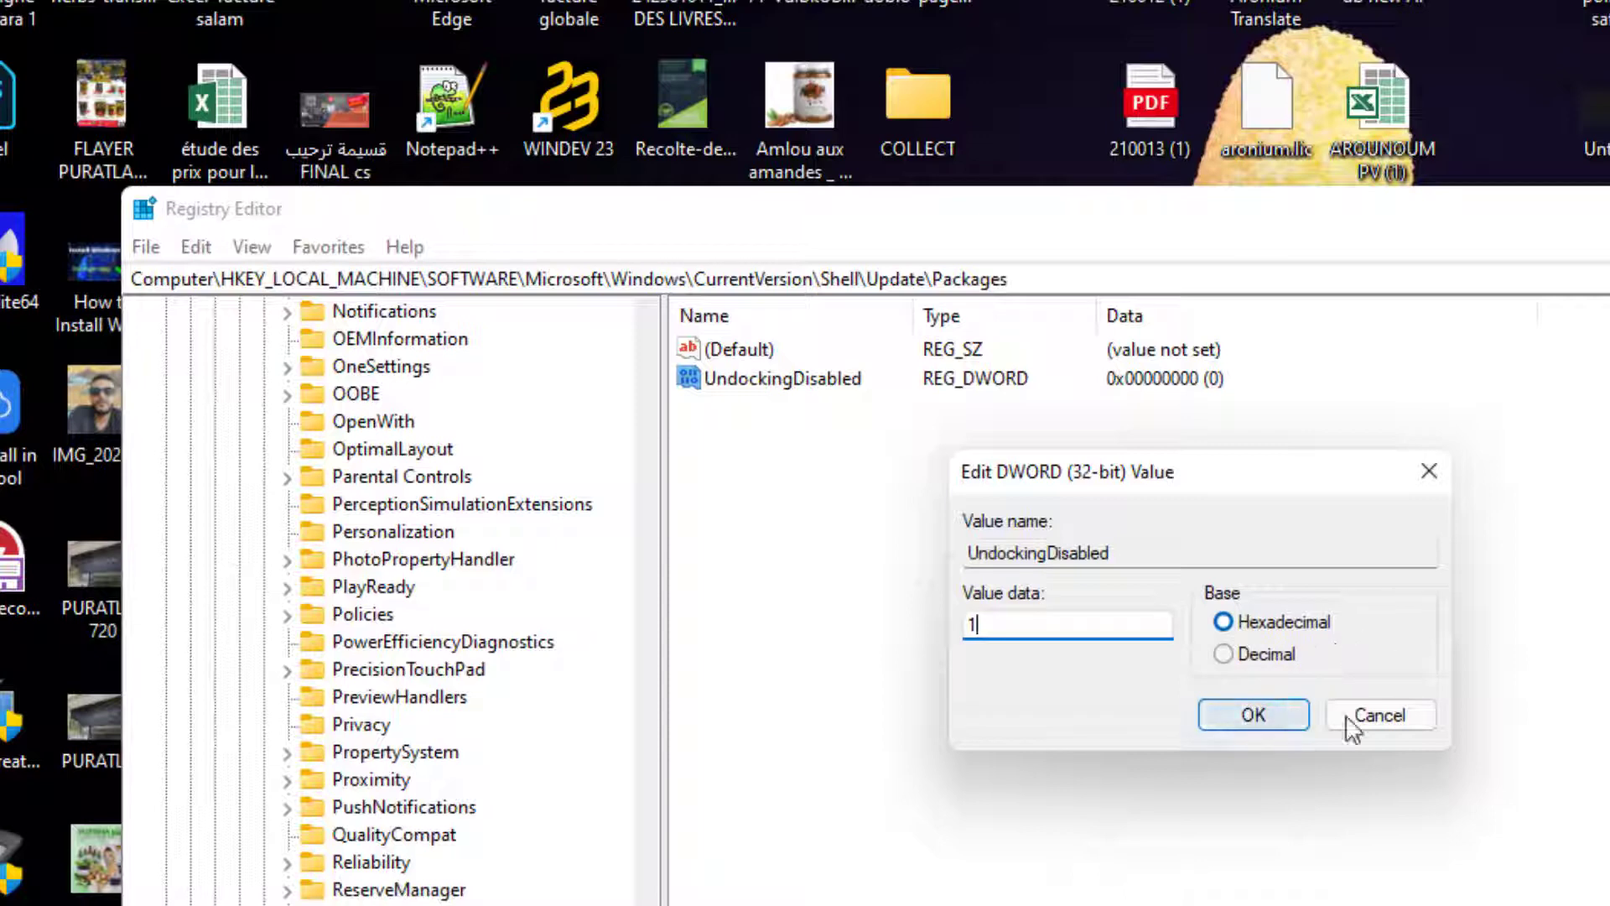
{"action": "left_click", "coordinate": [1254, 716]}
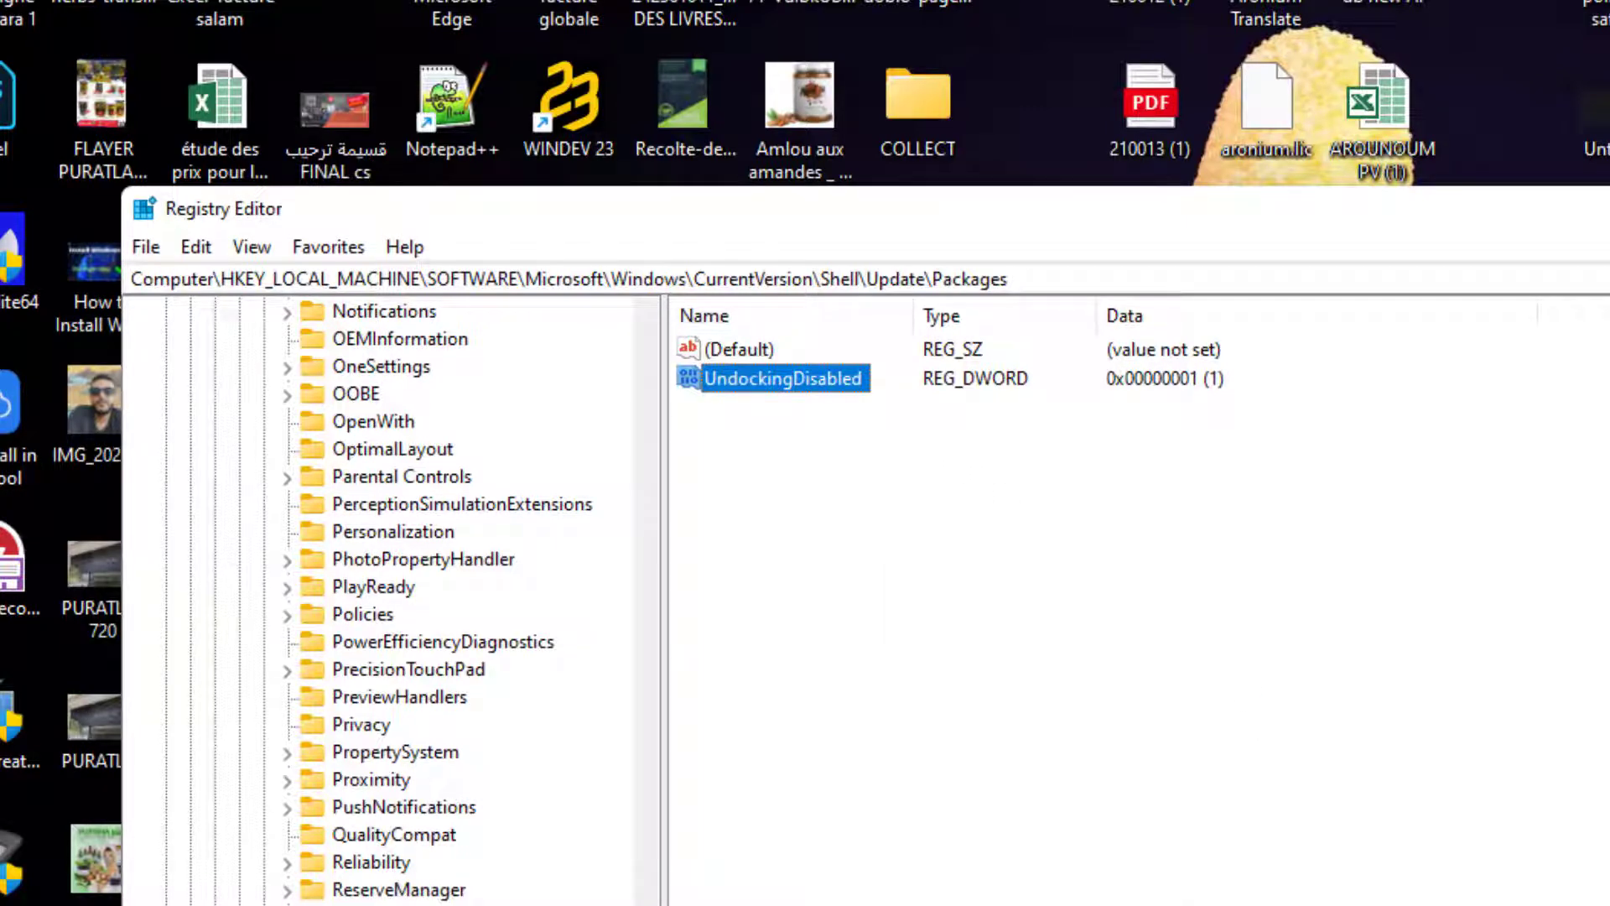
{"action": "left_click_drag", "start_coordinate": [419, 208], "coordinate": [375, 229]}
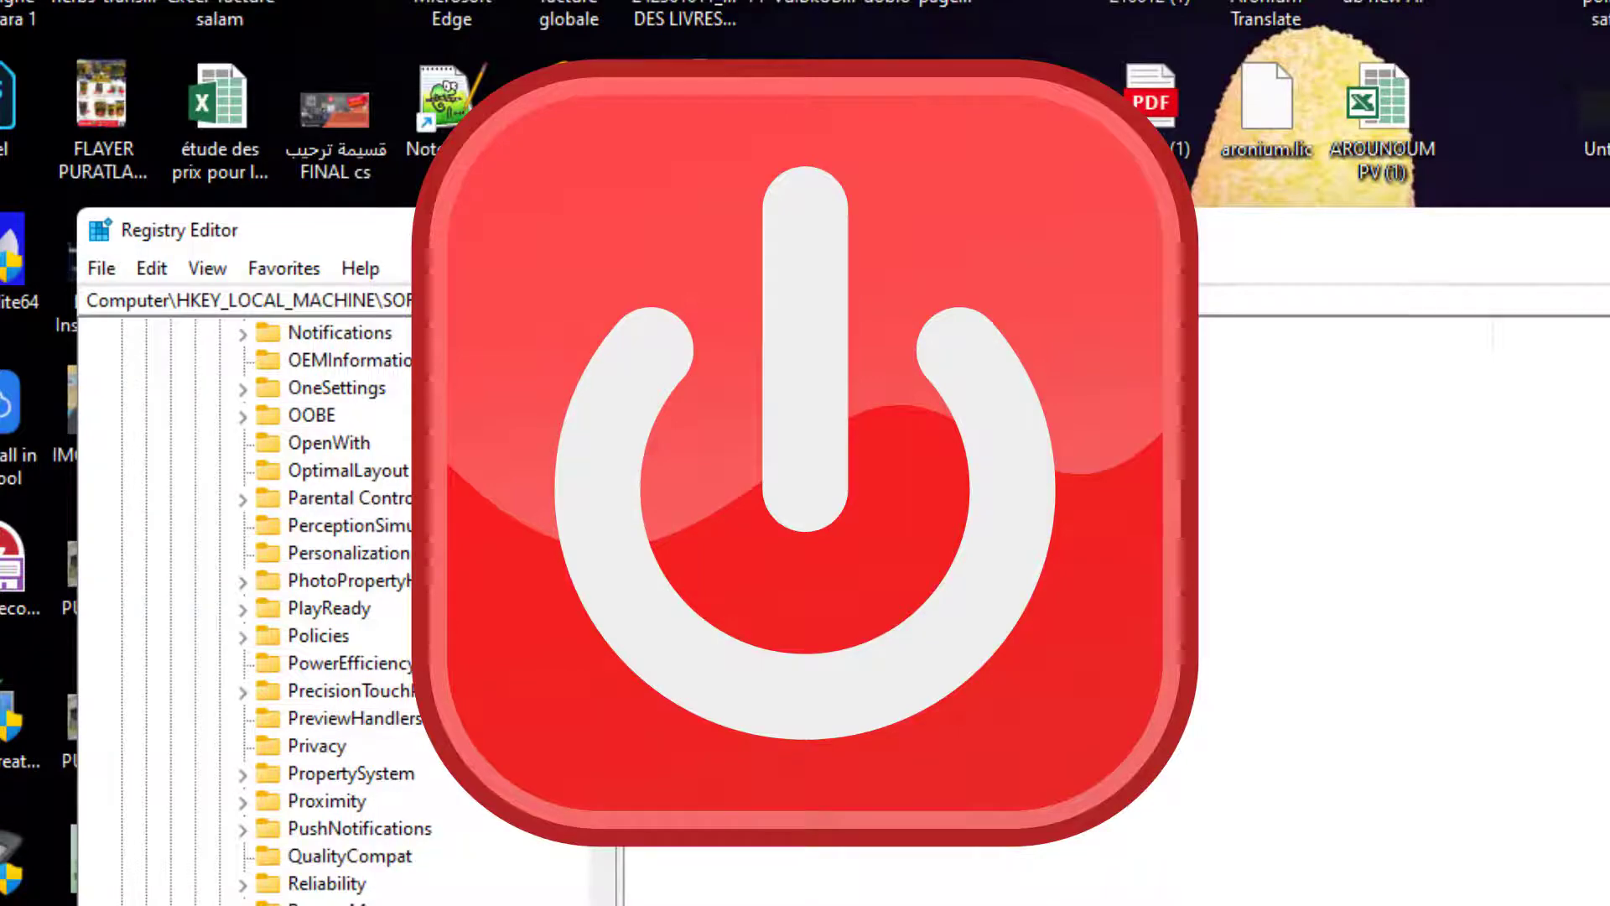
{"action": "left_click_drag", "start_coordinate": [375, 230], "coordinate": [410, 243]}
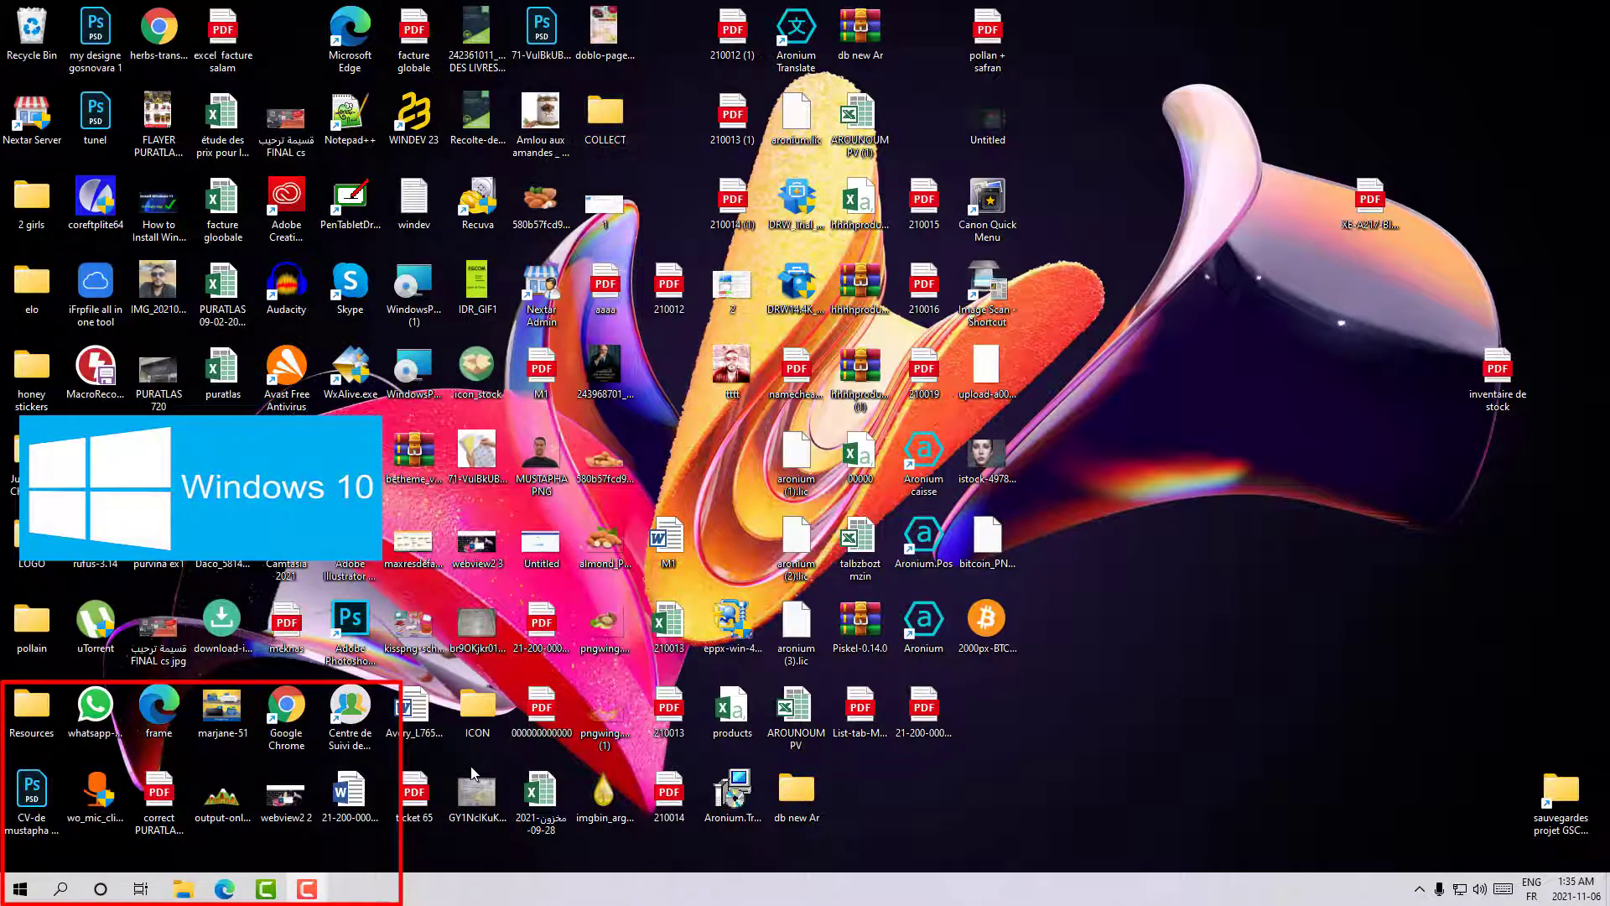
Check the restored taskbar by trying the Start menu and showing and hiding the Task View overview
{"action": "left_click", "coordinate": [4, 895]}
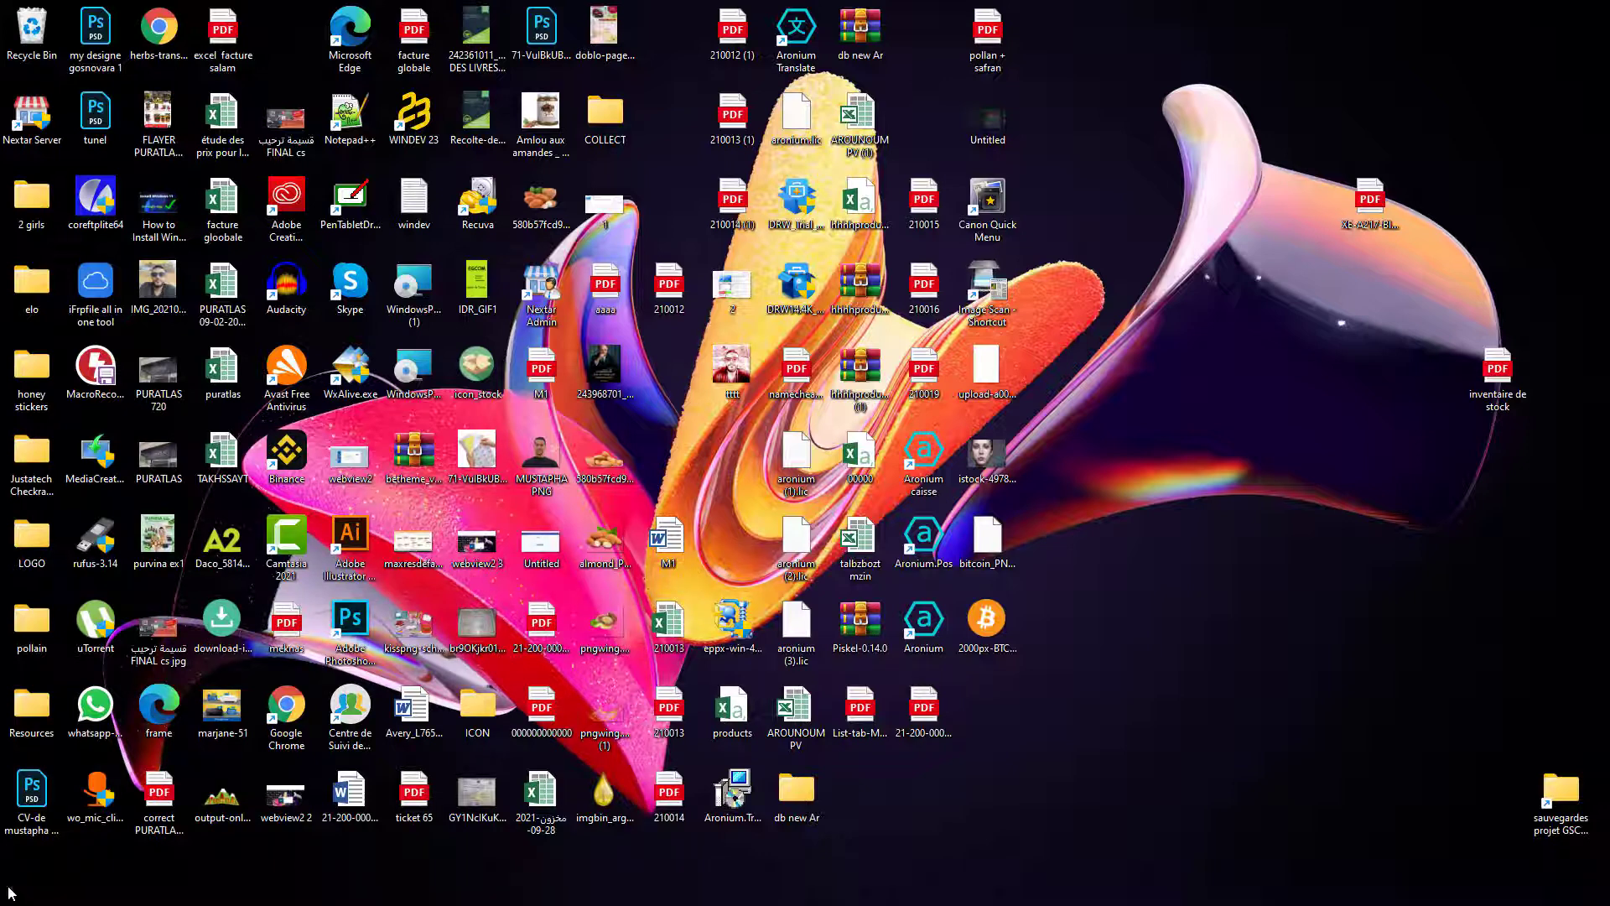
{"action": "left_click", "coordinate": [6, 896]}
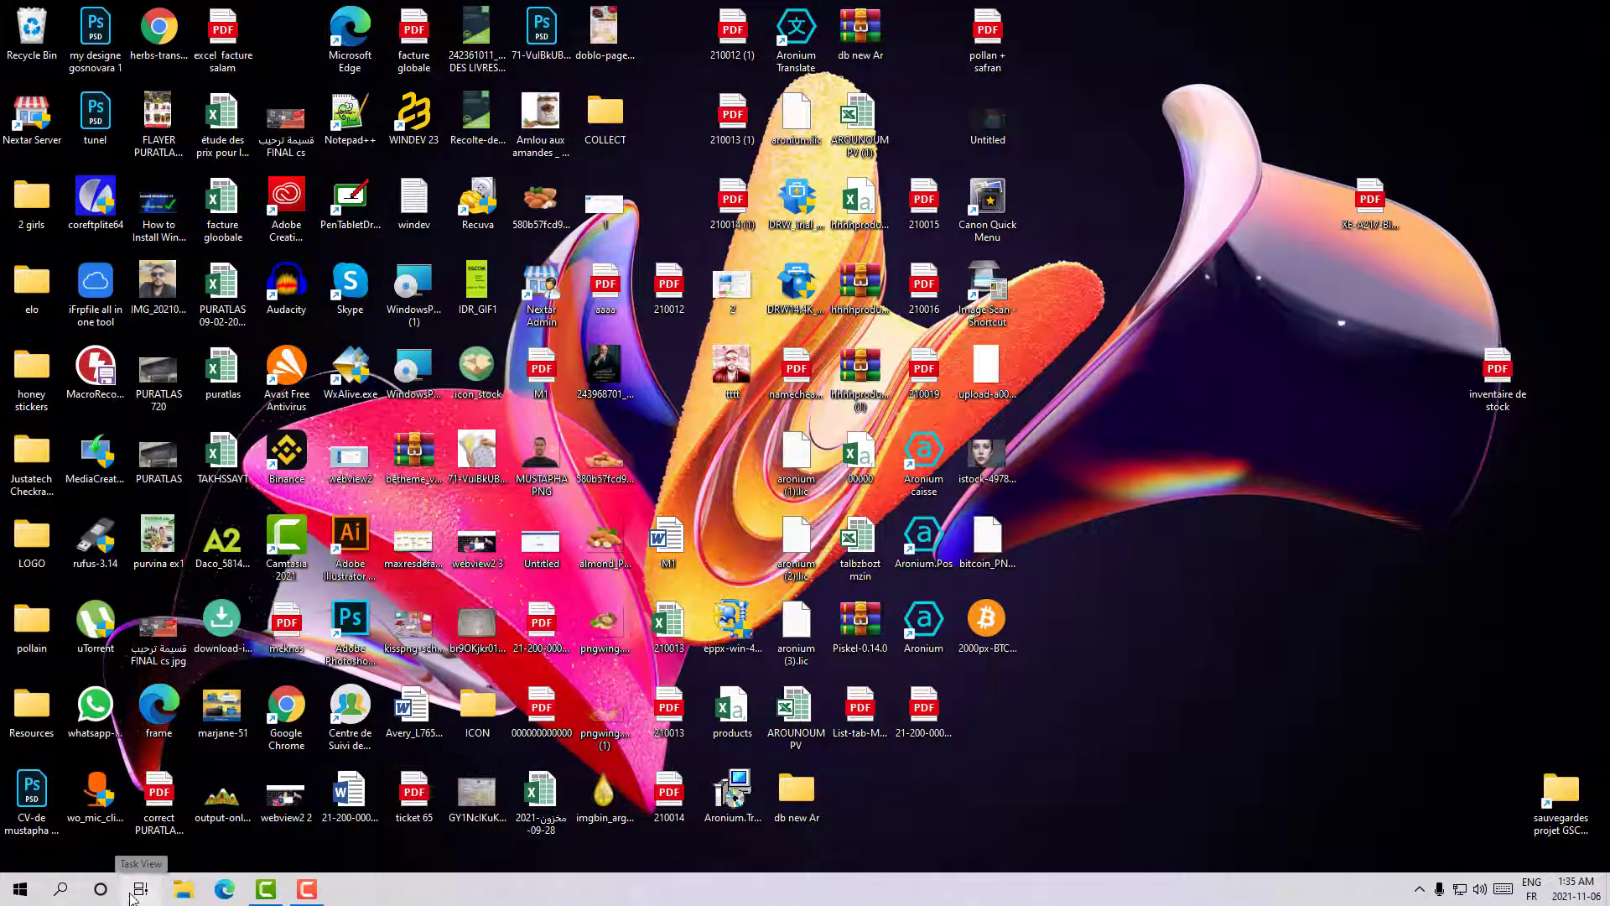
{"action": "left_click", "coordinate": [140, 892]}
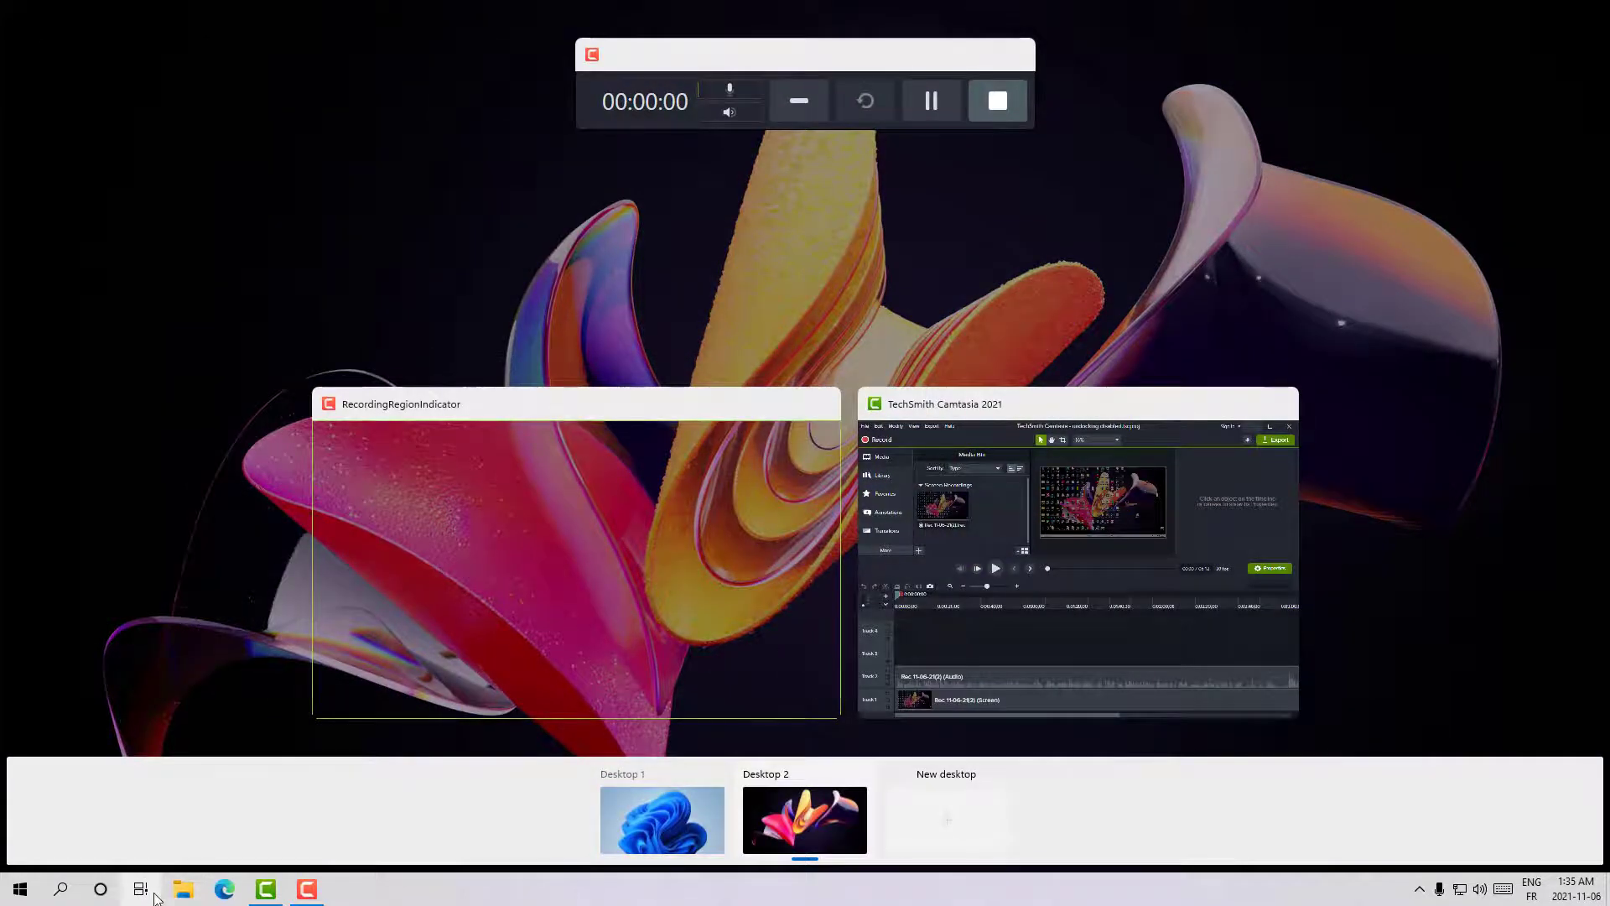
{"action": "left_click", "coordinate": [154, 894]}
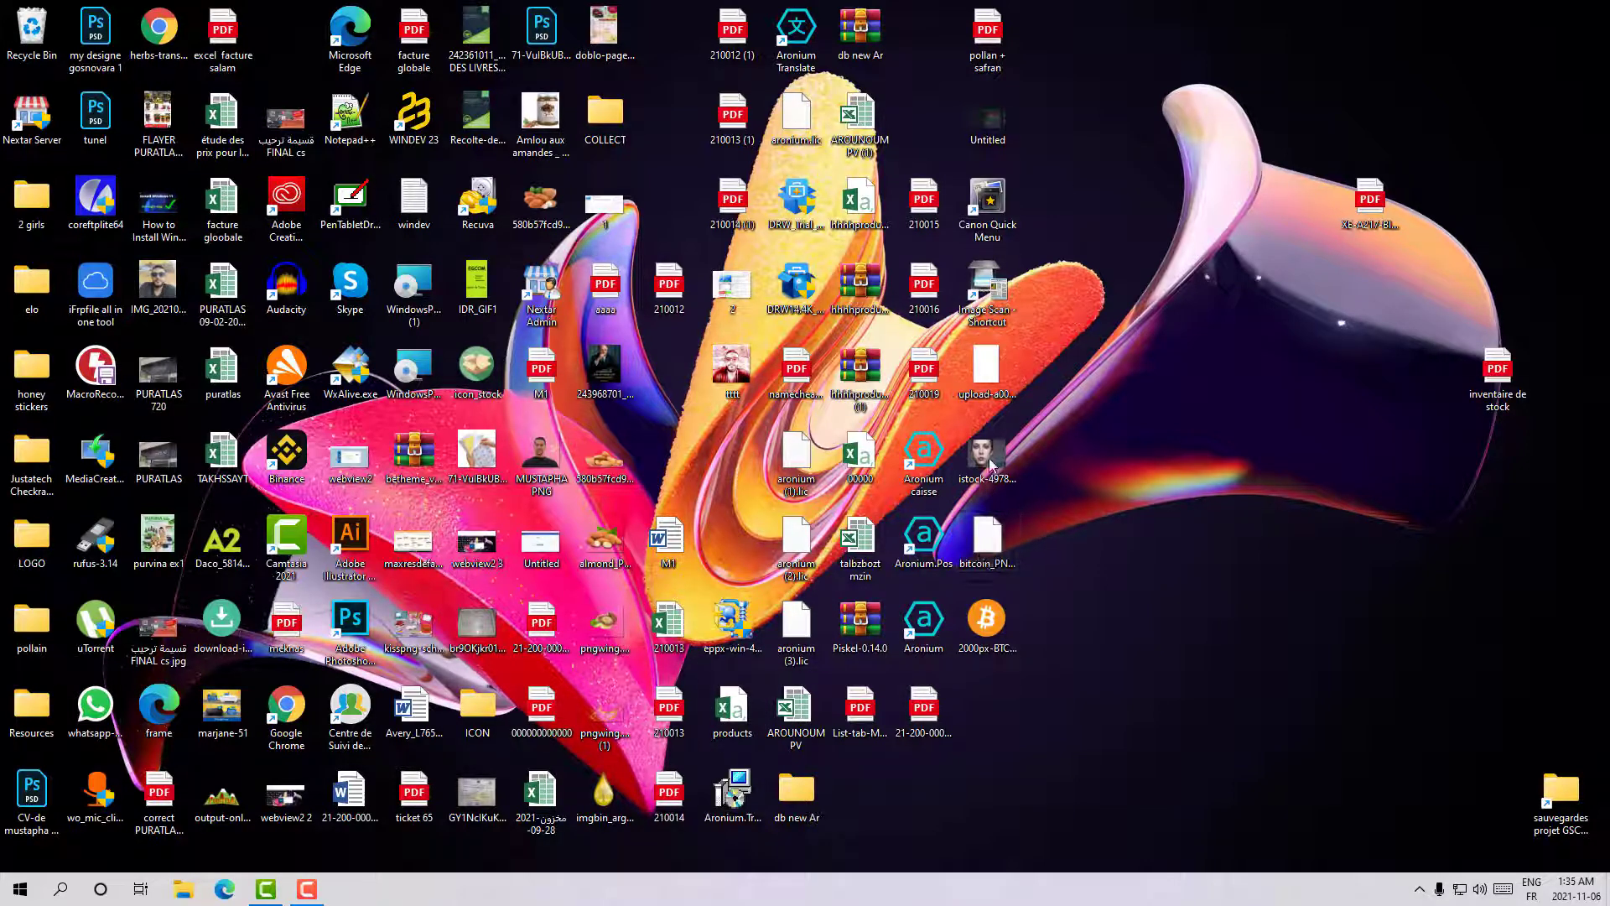
Move the istock-497866588 image icon to an empty area of the desktop and deselect it
{"action": "left_click_drag", "start_coordinate": [992, 464], "coordinate": [1186, 546]}
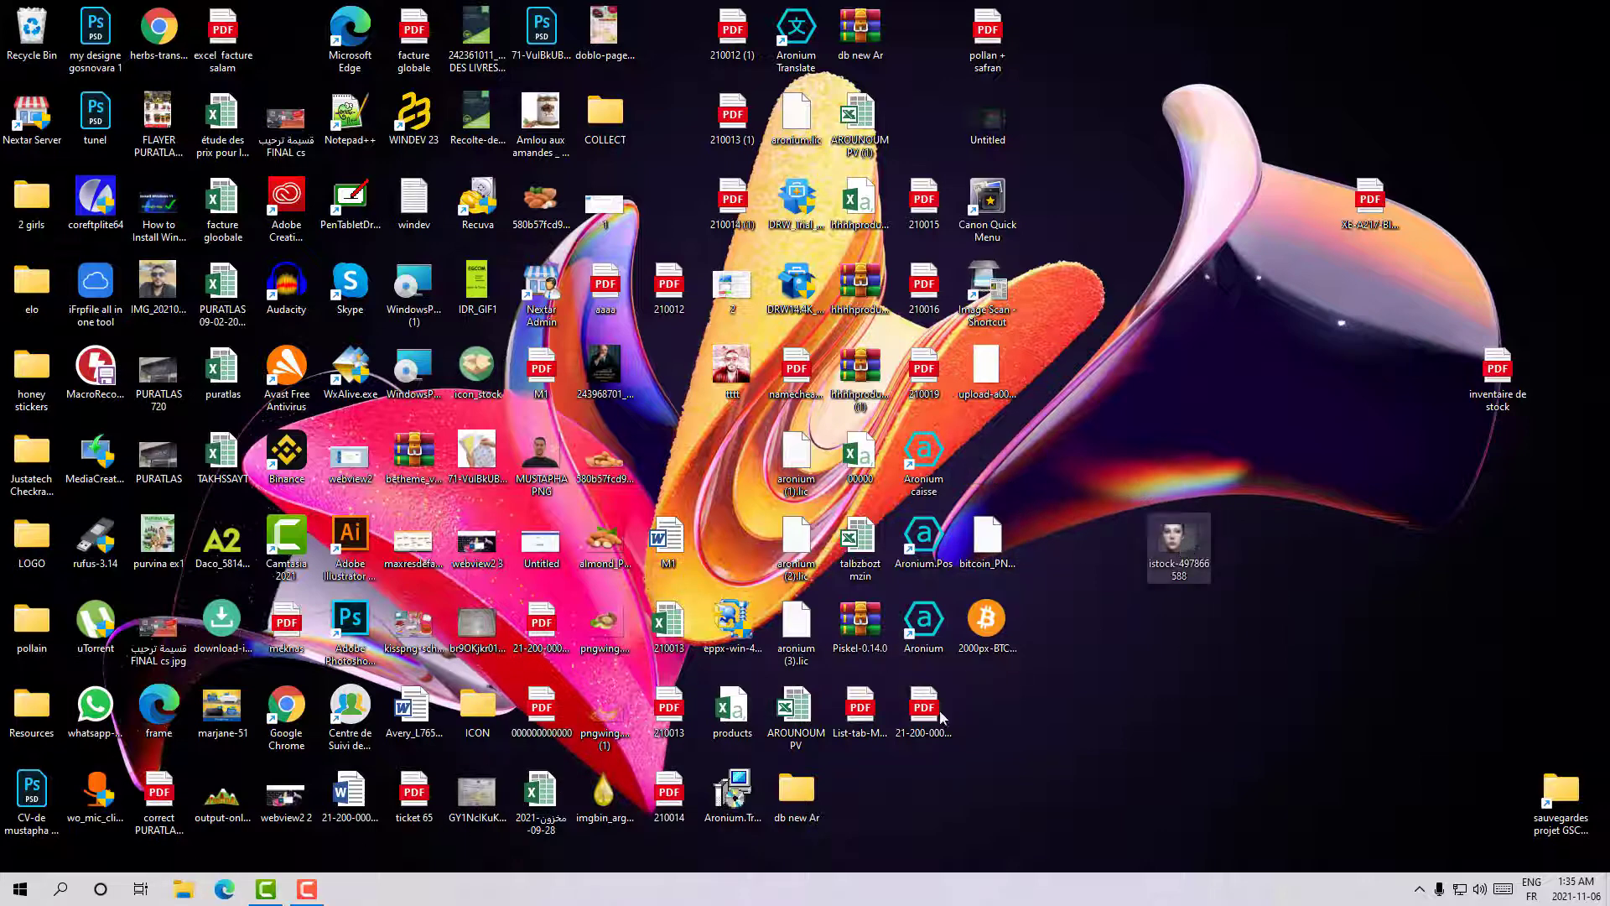
{"action": "left_click", "coordinate": [197, 851]}
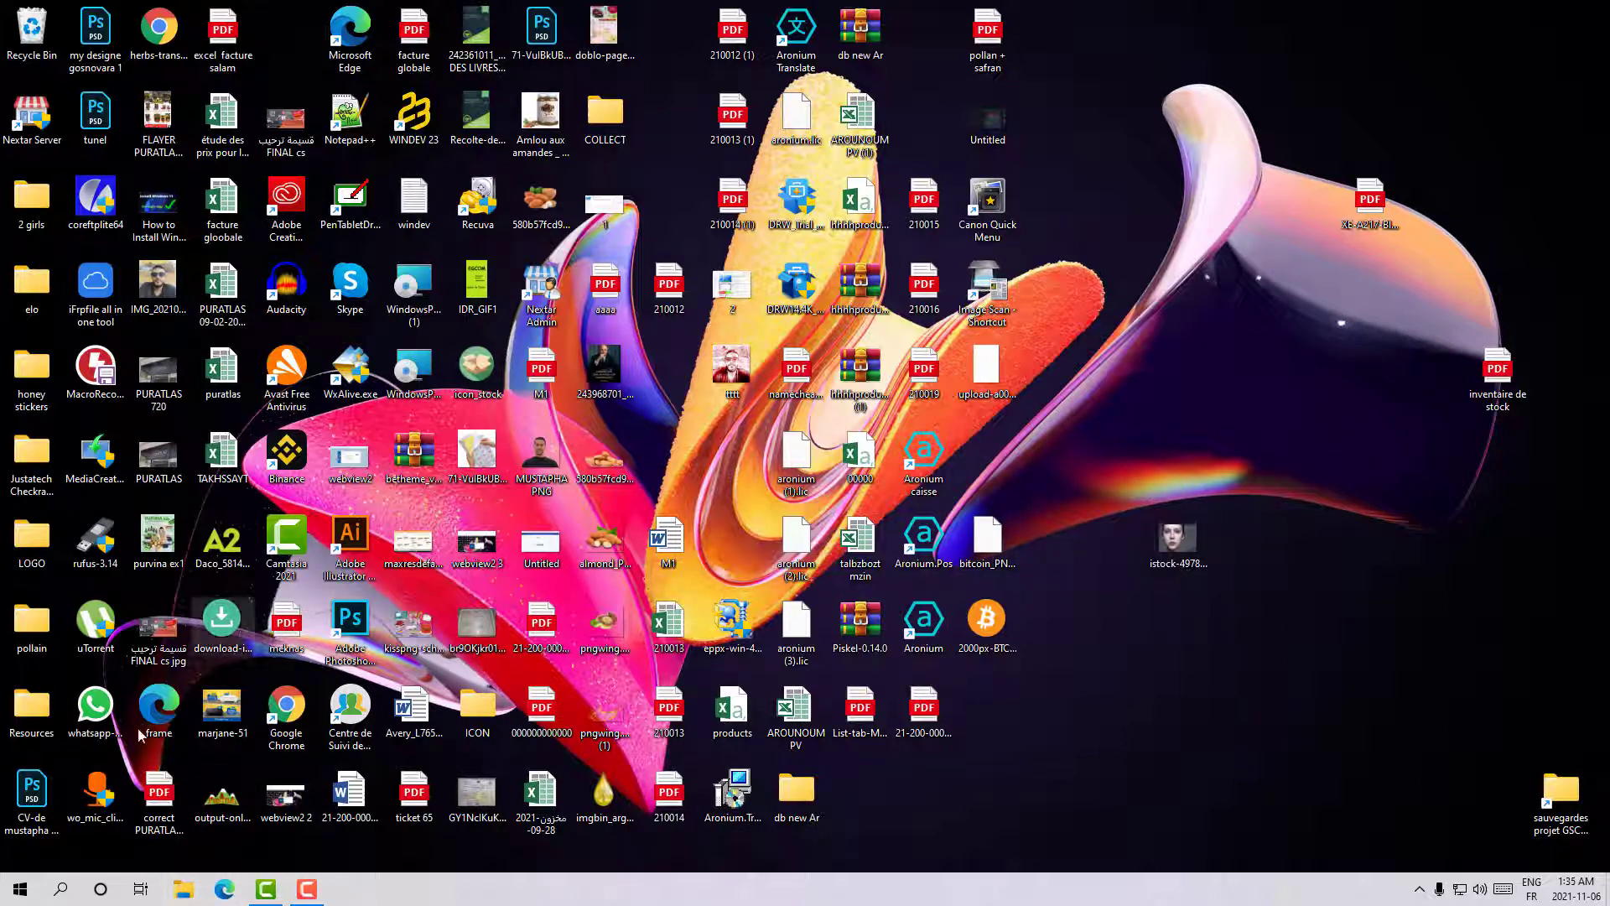
Open the Desktop folder in File Explorer and try to drop the istock-497866588 image into it through the taskbar
{"action": "left_click", "coordinate": [184, 889]}
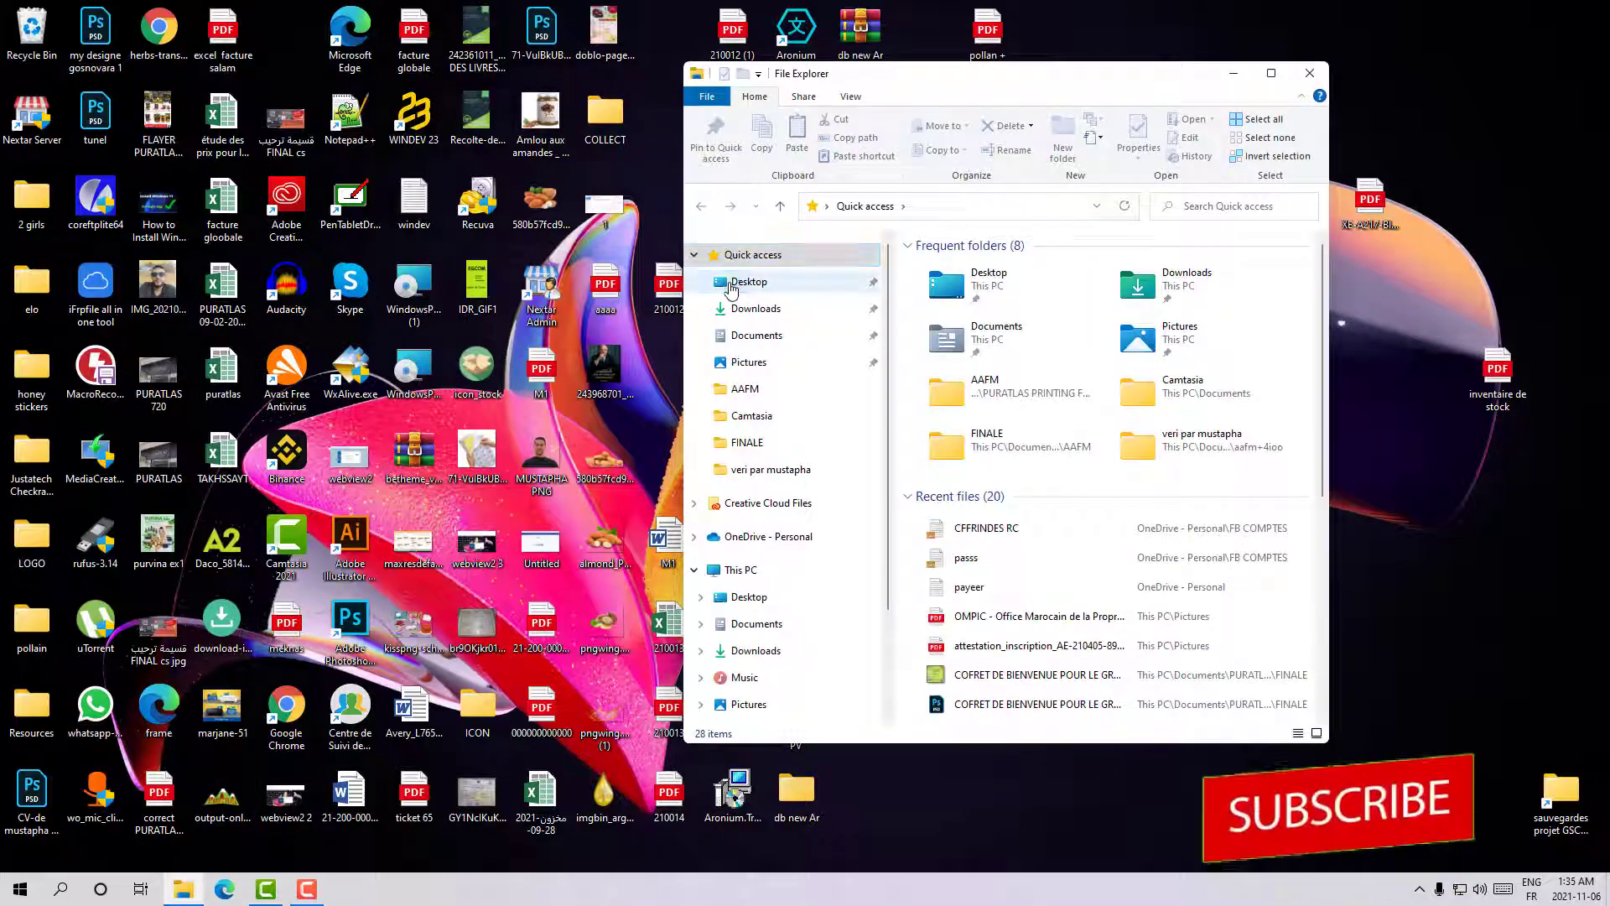
{"action": "left_click", "coordinate": [731, 289]}
{"action": "key", "text": "alt+F4"}
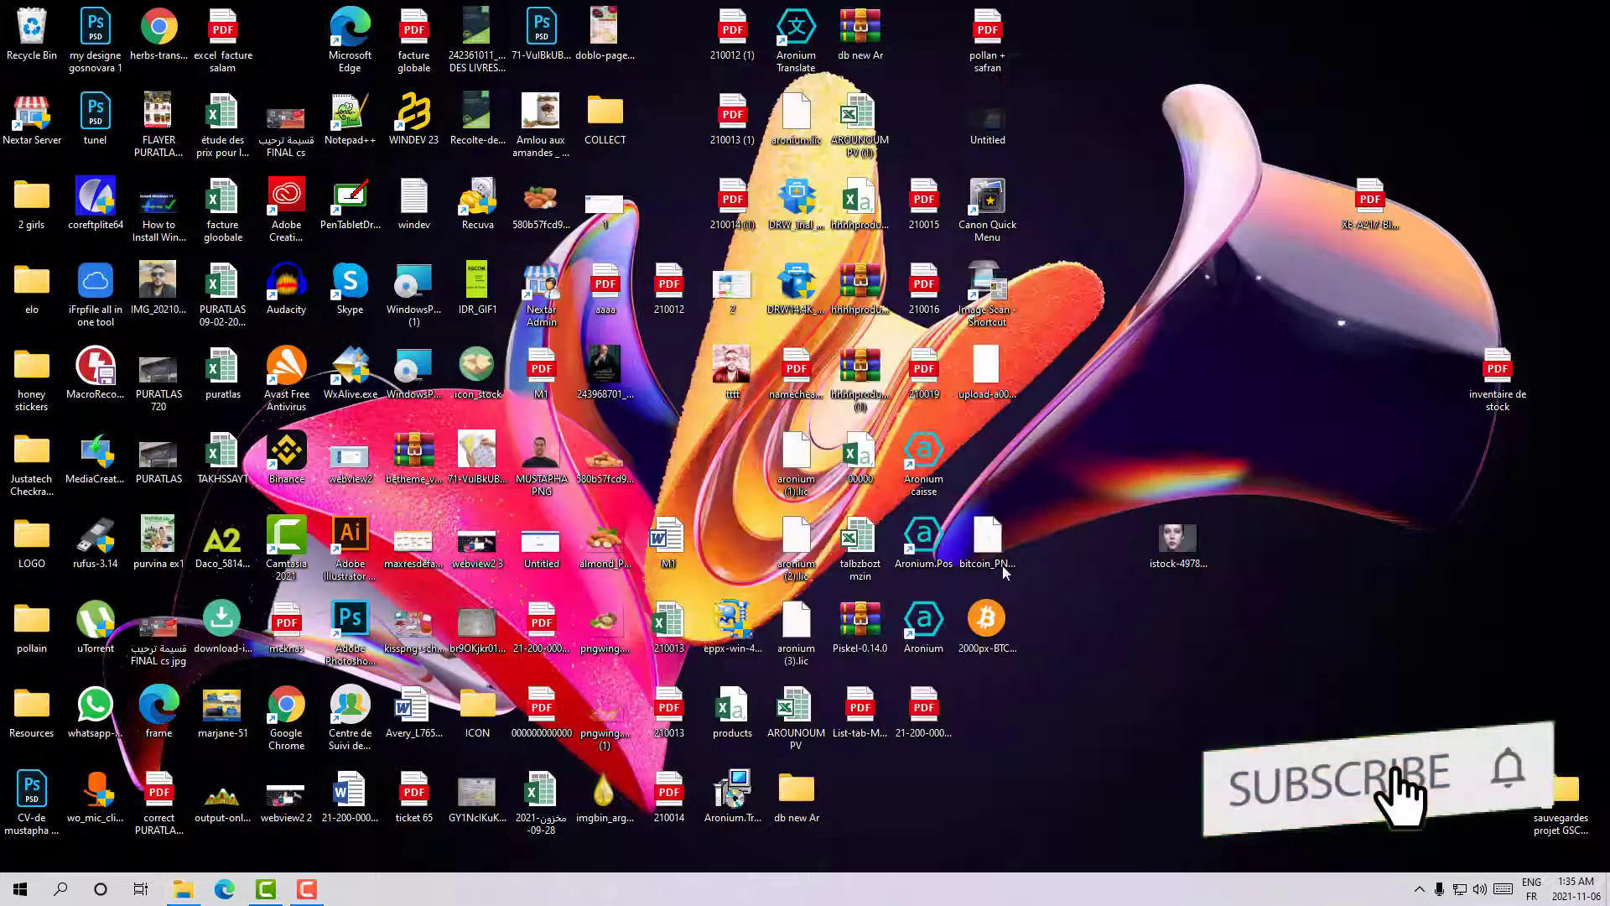
{"action": "left_click_drag", "start_coordinate": [1177, 541], "coordinate": [1253, 692]}
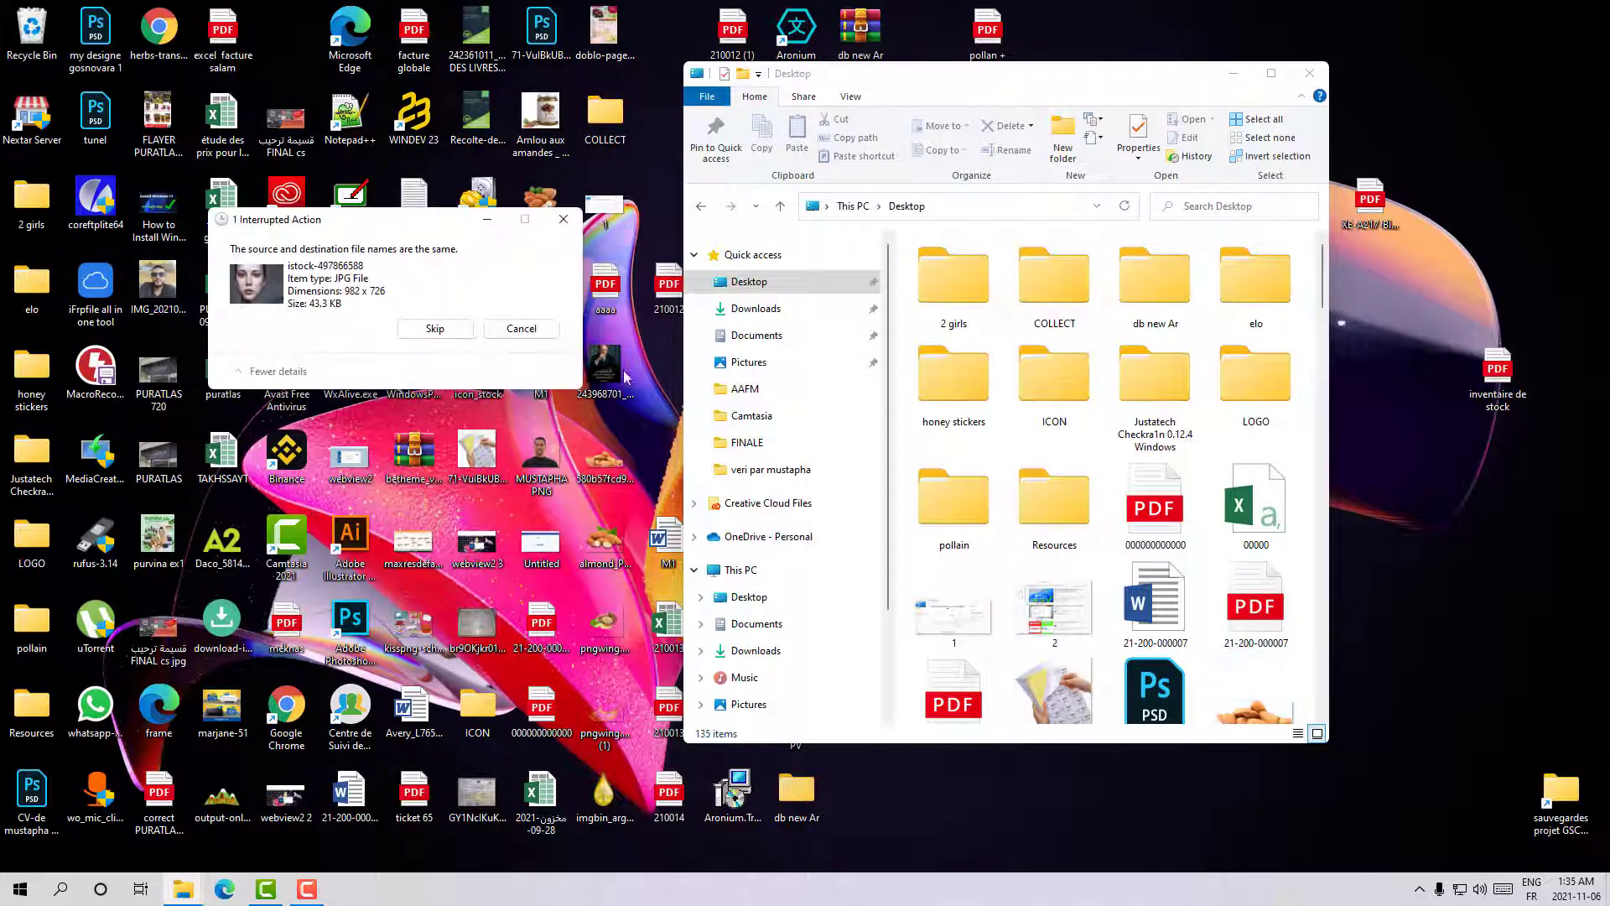
{"action": "left_click", "coordinate": [563, 219]}
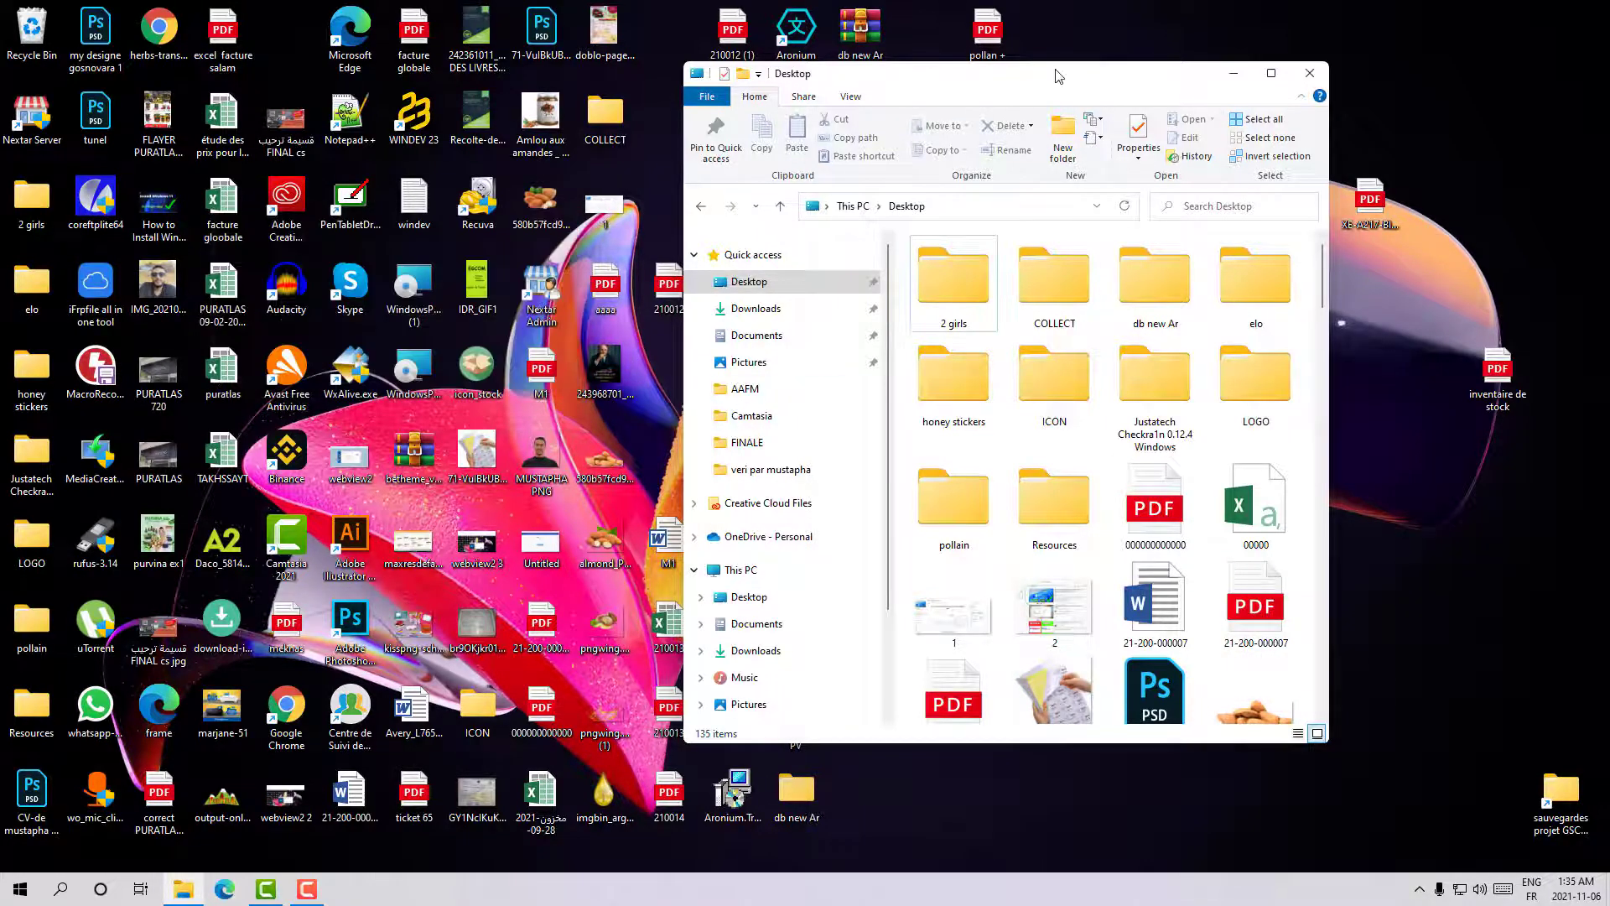
Move the Desktop folder window aside, drop the istock-497866588 image from the desktop into it, and minimize the window
{"action": "left_click_drag", "start_coordinate": [1057, 76], "coordinate": [376, 217]}
{"action": "left_click_drag", "start_coordinate": [1177, 541], "coordinate": [317, 429]}
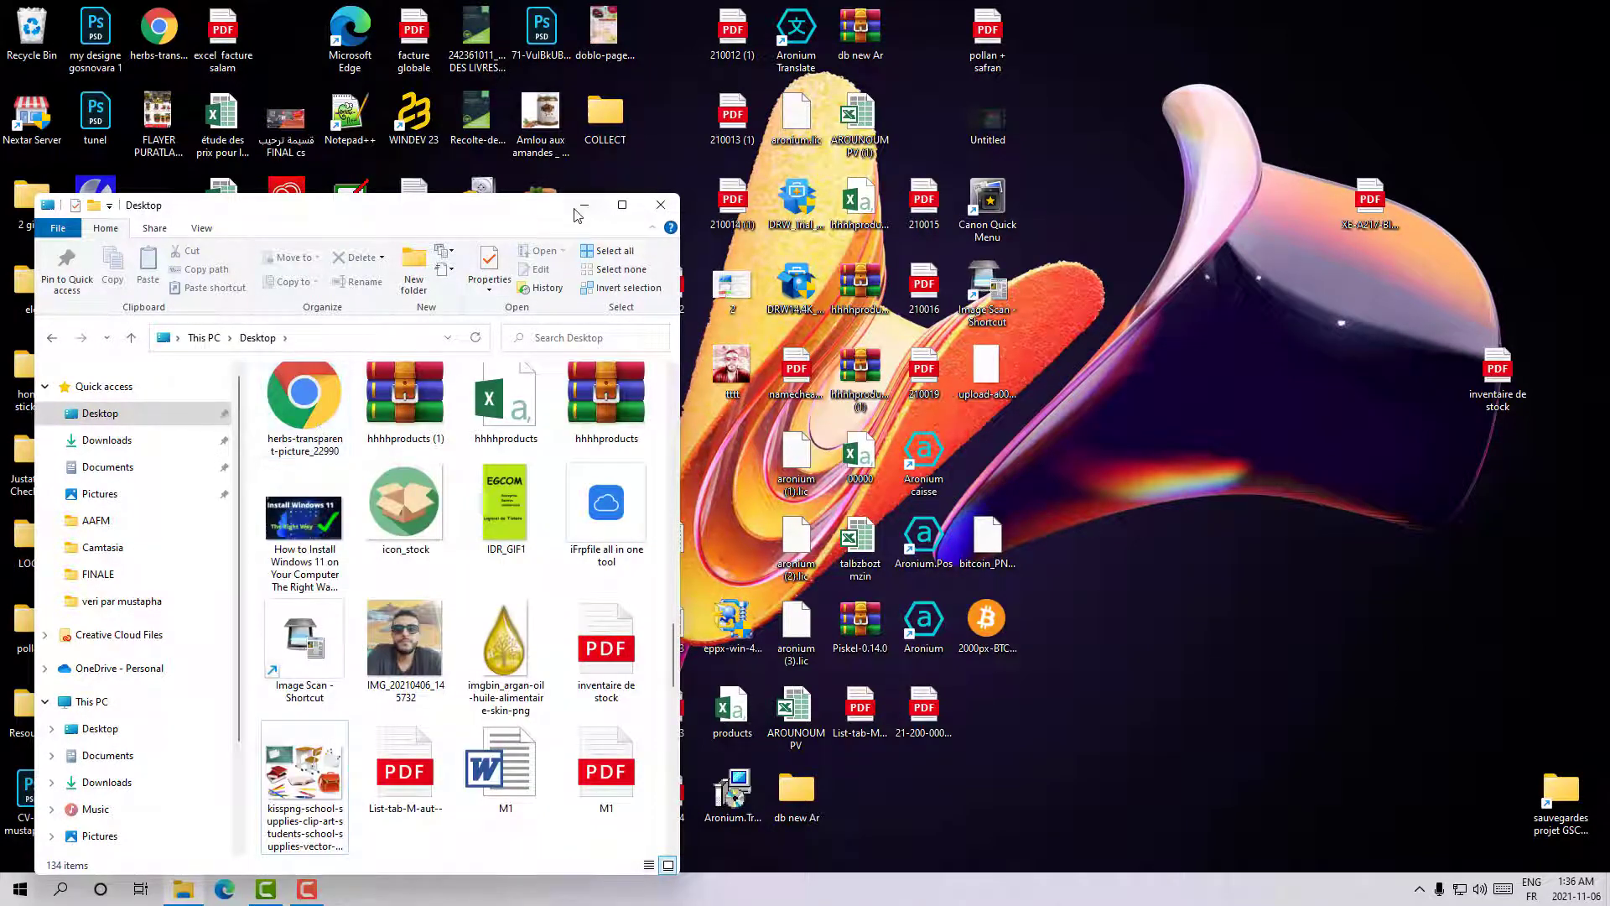
{"action": "left_click_drag", "start_coordinate": [577, 215], "coordinate": [1002, 171]}
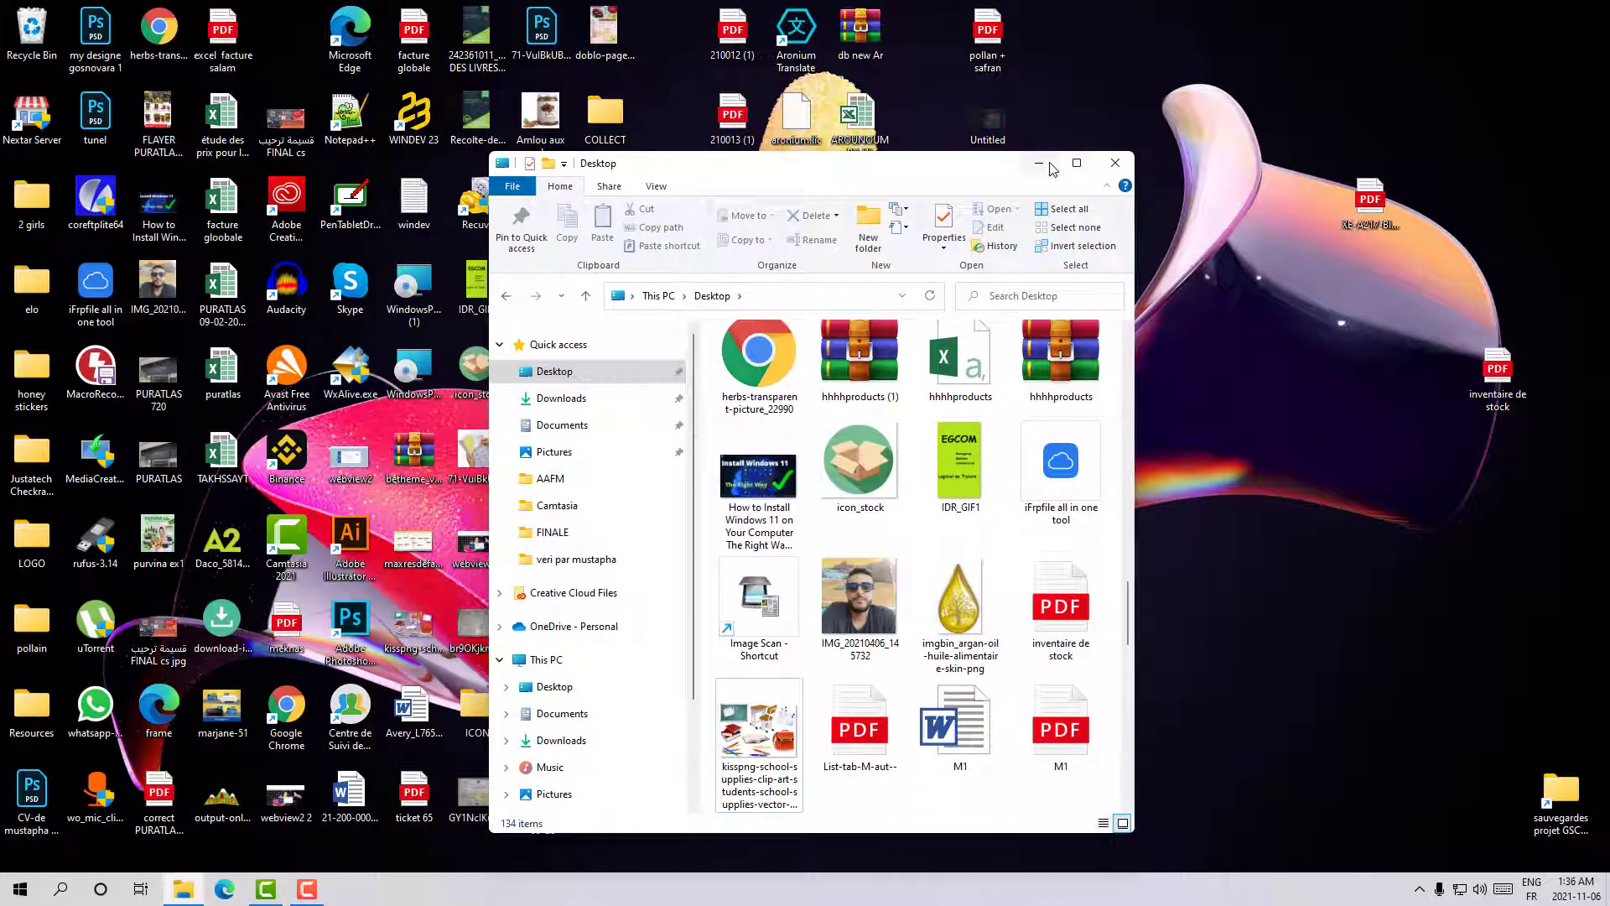
{"action": "left_click", "coordinate": [1038, 163]}
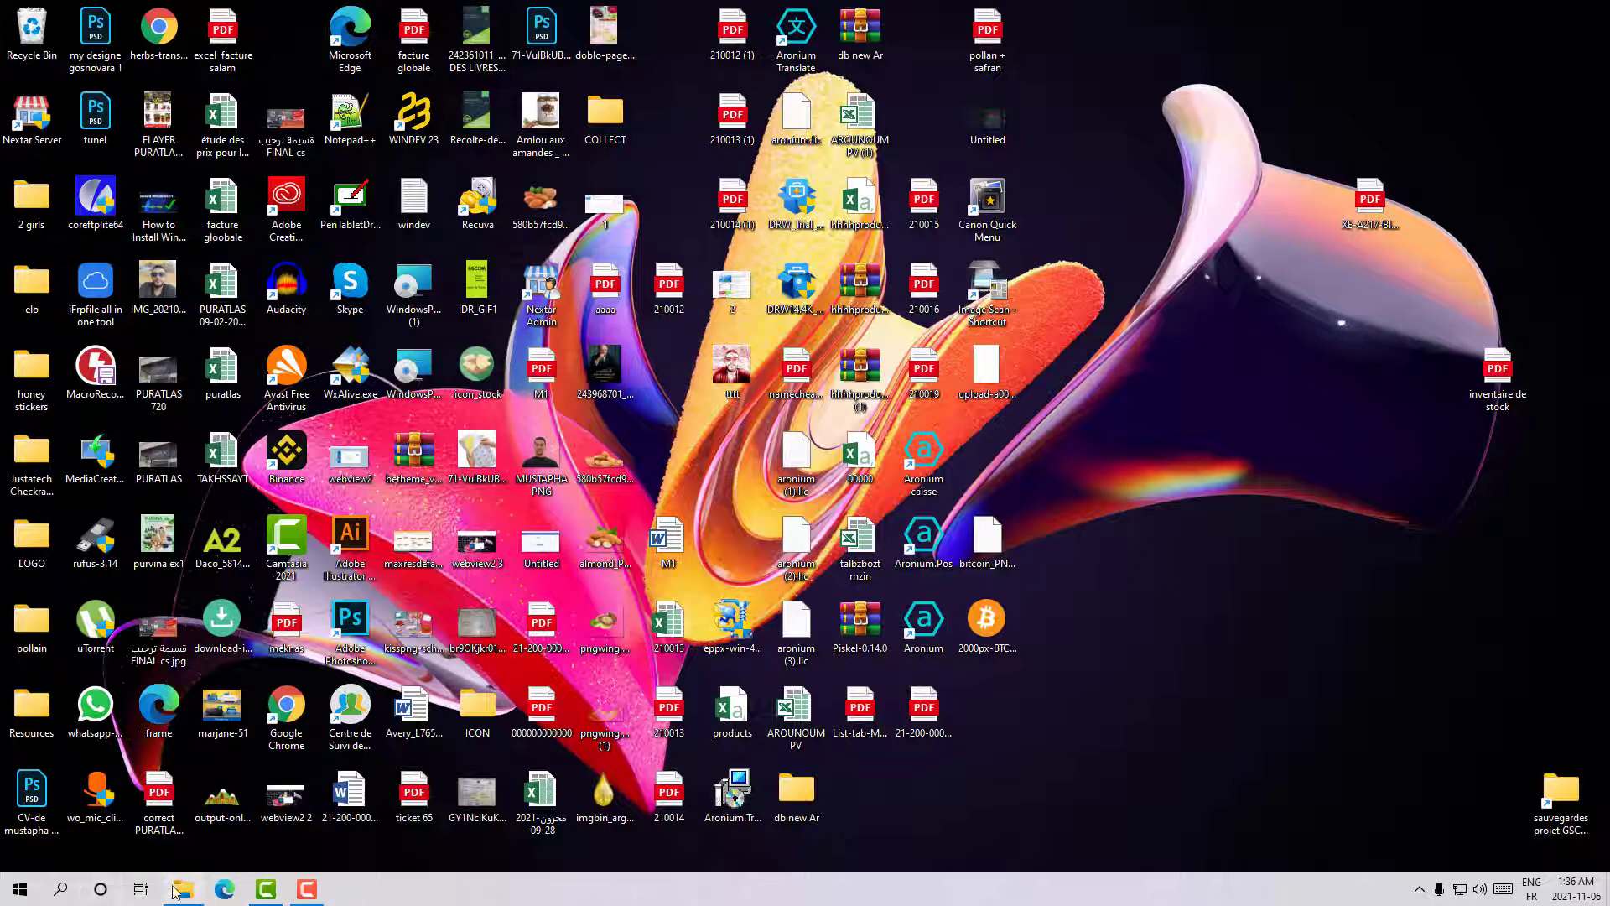
Launch the Registry Editor with the REGEDIT run command and allow it to make changes to the device
{"action": "mouse_move", "coordinate": [186, 884]}
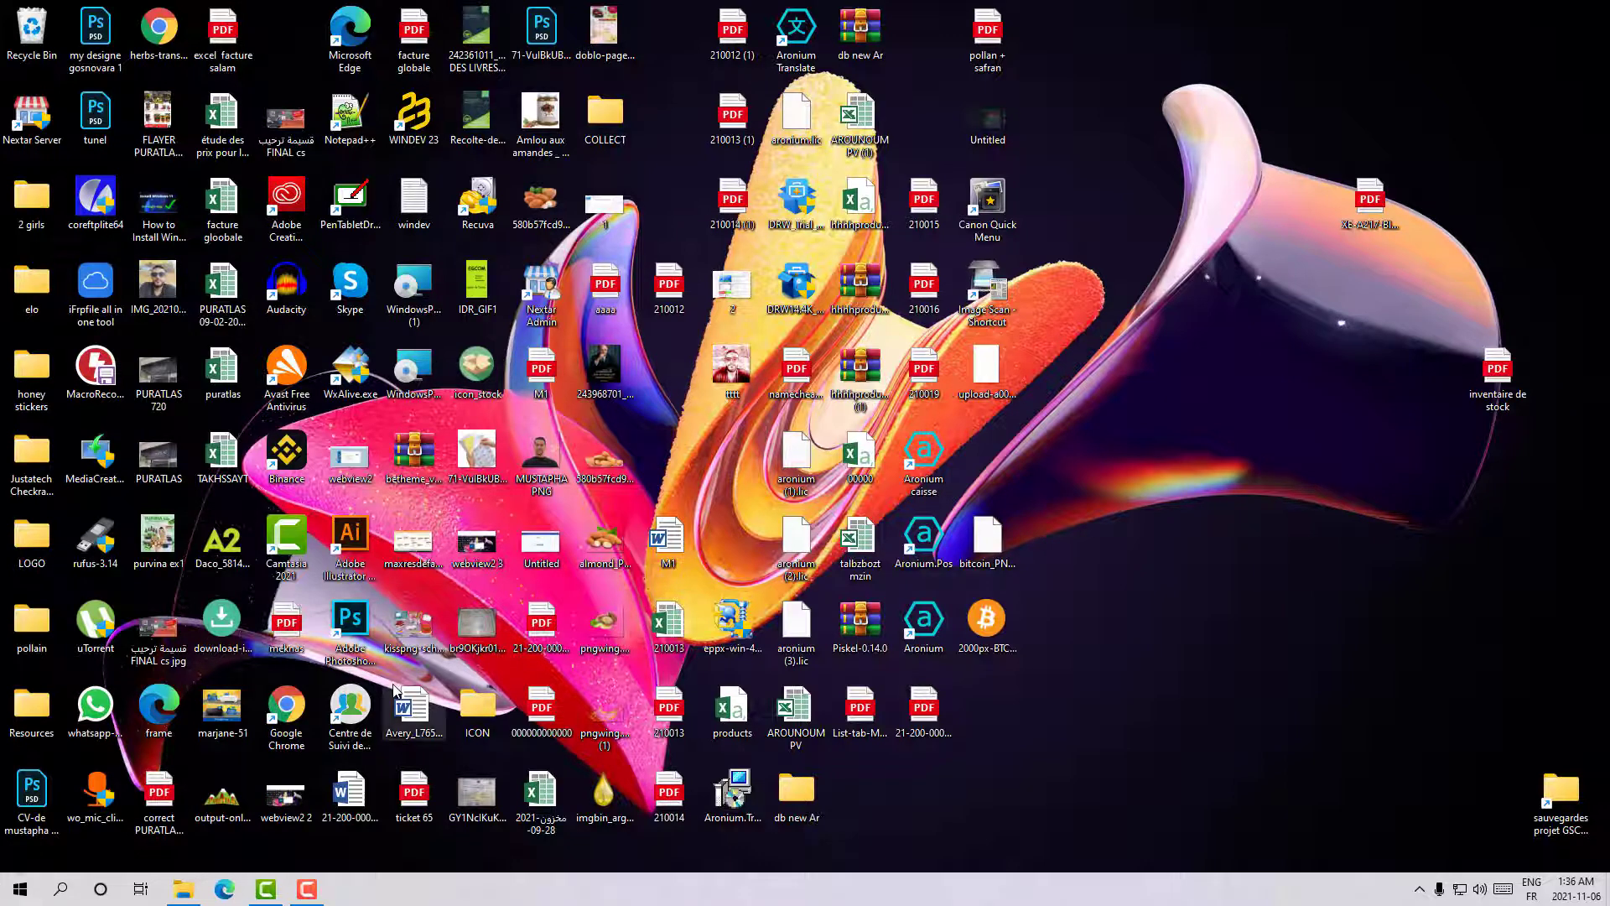
{"action": "key", "text": "super+r"}
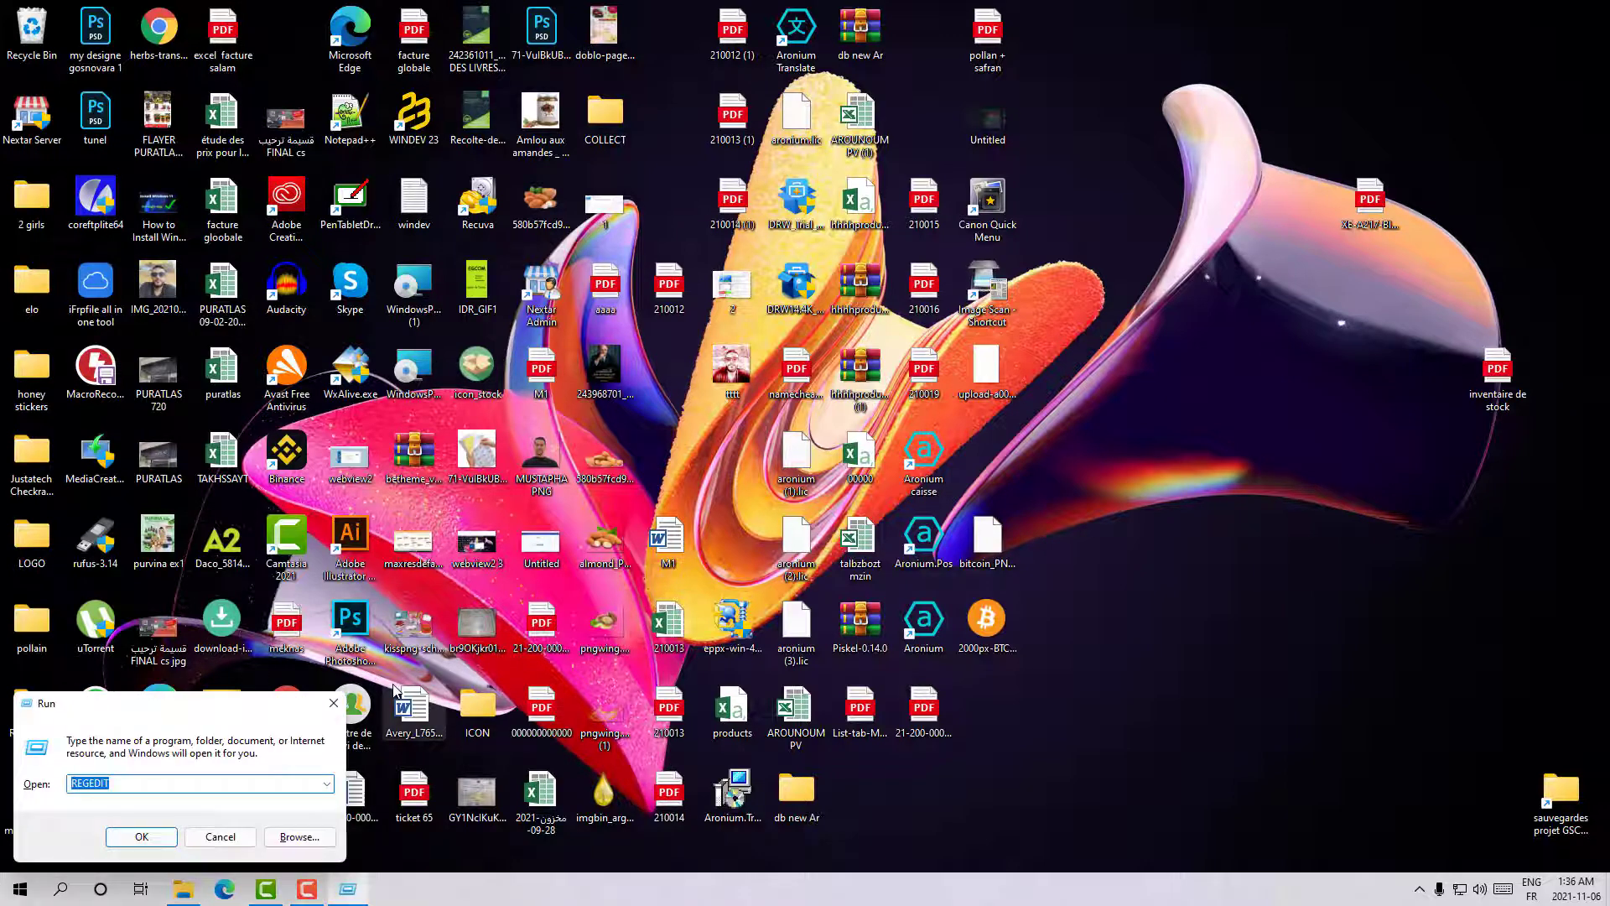
{"action": "key", "text": "Return"}
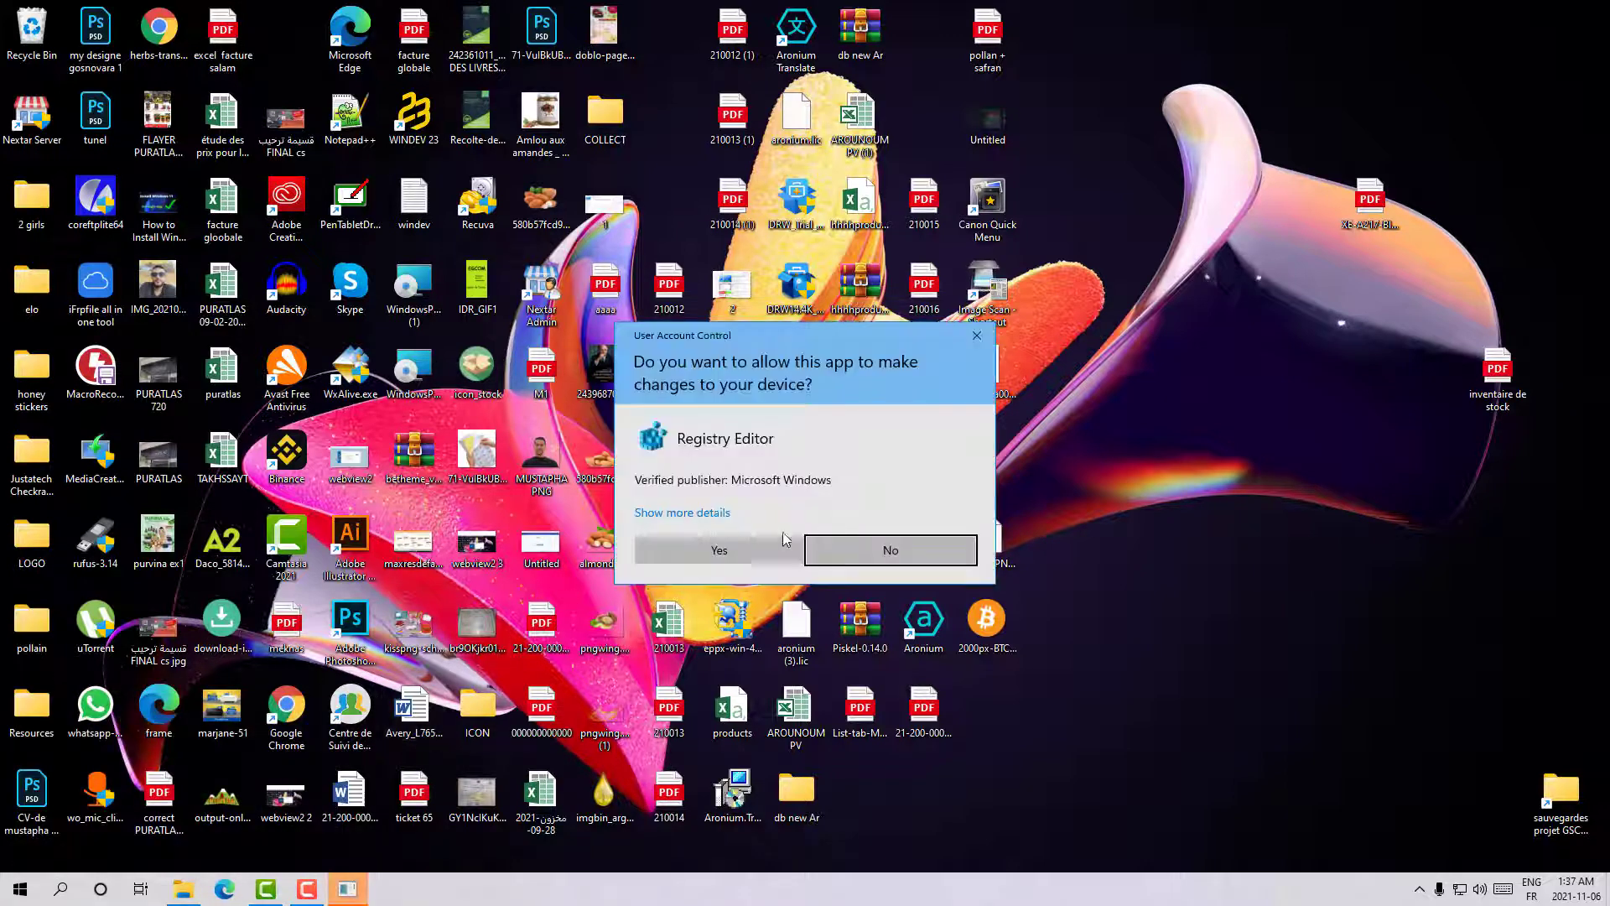
{"action": "left_click", "coordinate": [719, 550]}
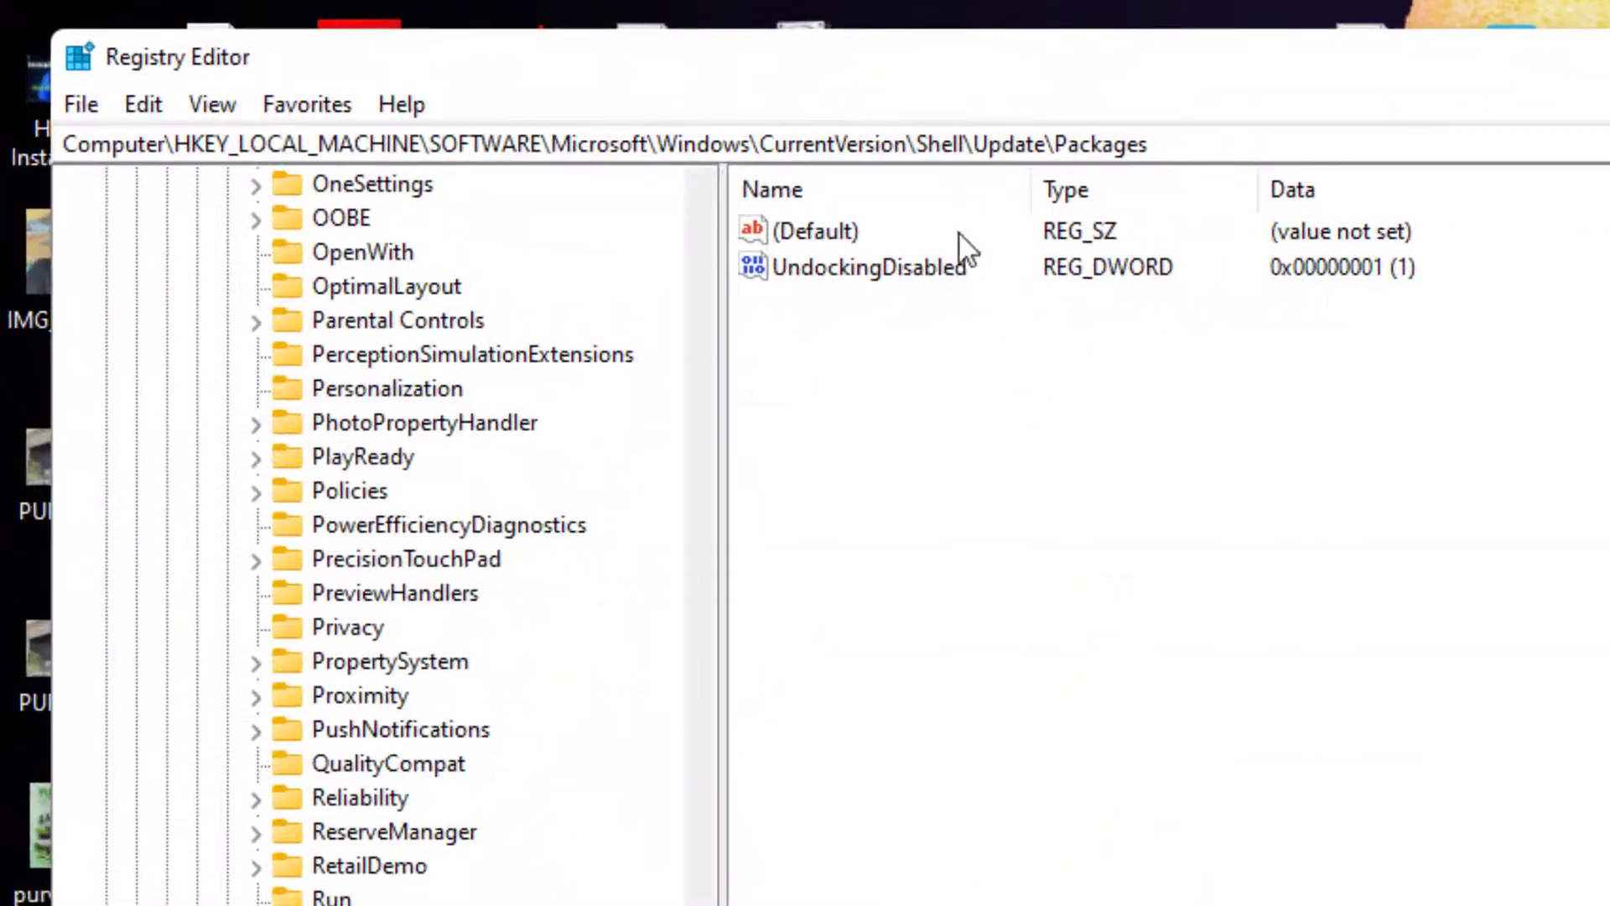
Delete the UndockingDisabled value from the Packages key and confirm the permanent deletion
{"action": "left_click", "coordinate": [938, 265]}
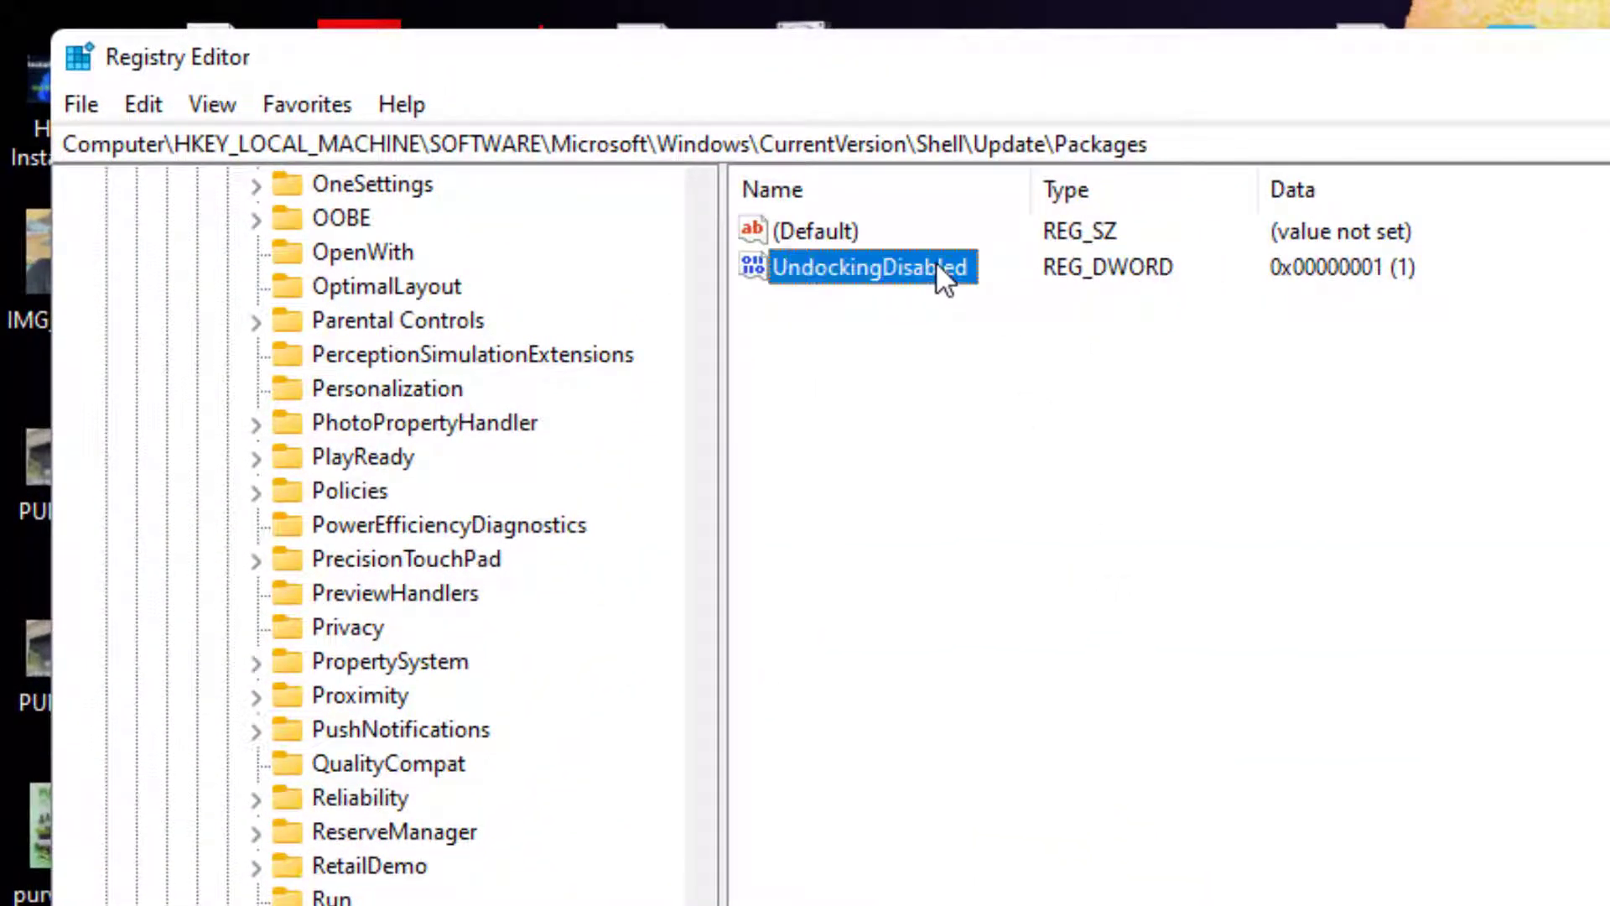
{"action": "right_click", "coordinate": [792, 267]}
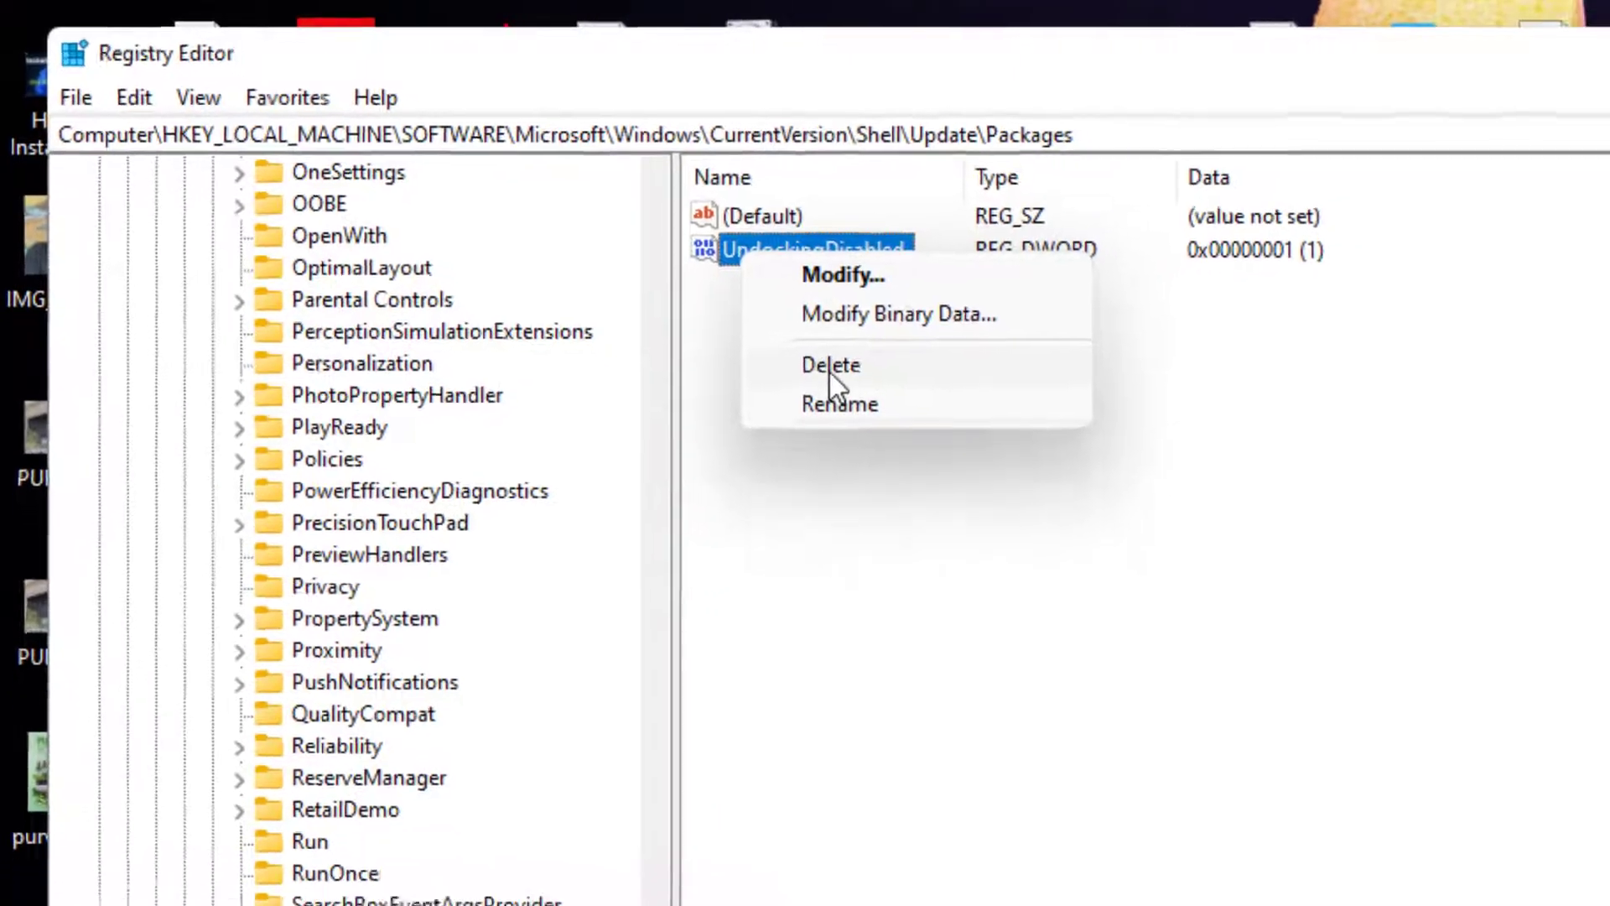
{"action": "left_click", "coordinate": [828, 371]}
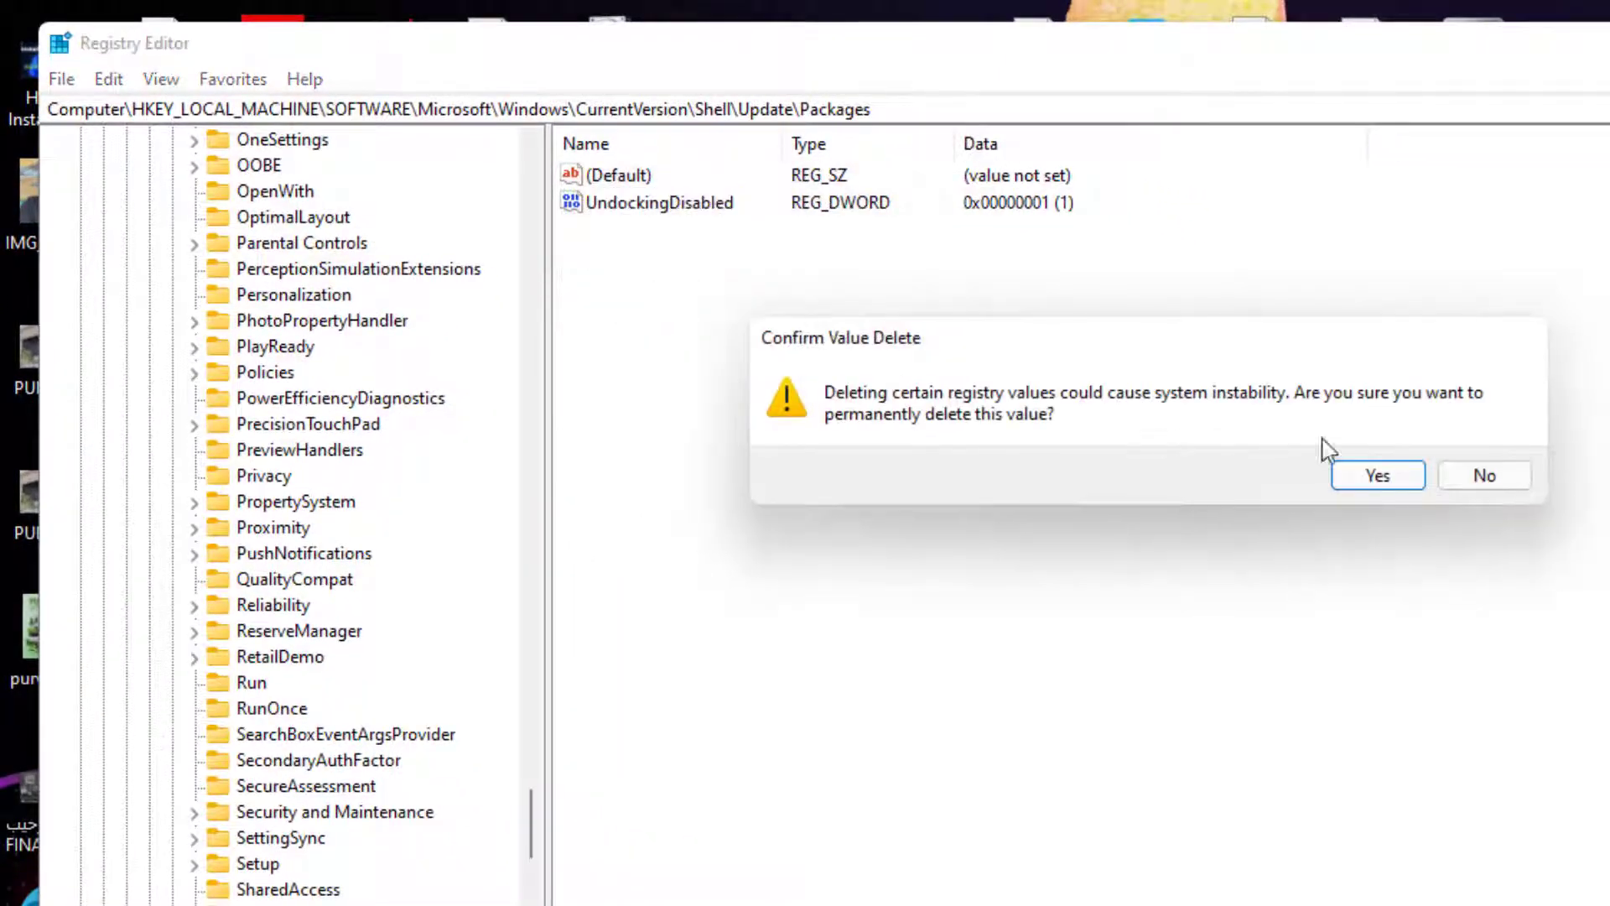
{"action": "left_click", "coordinate": [1378, 476]}
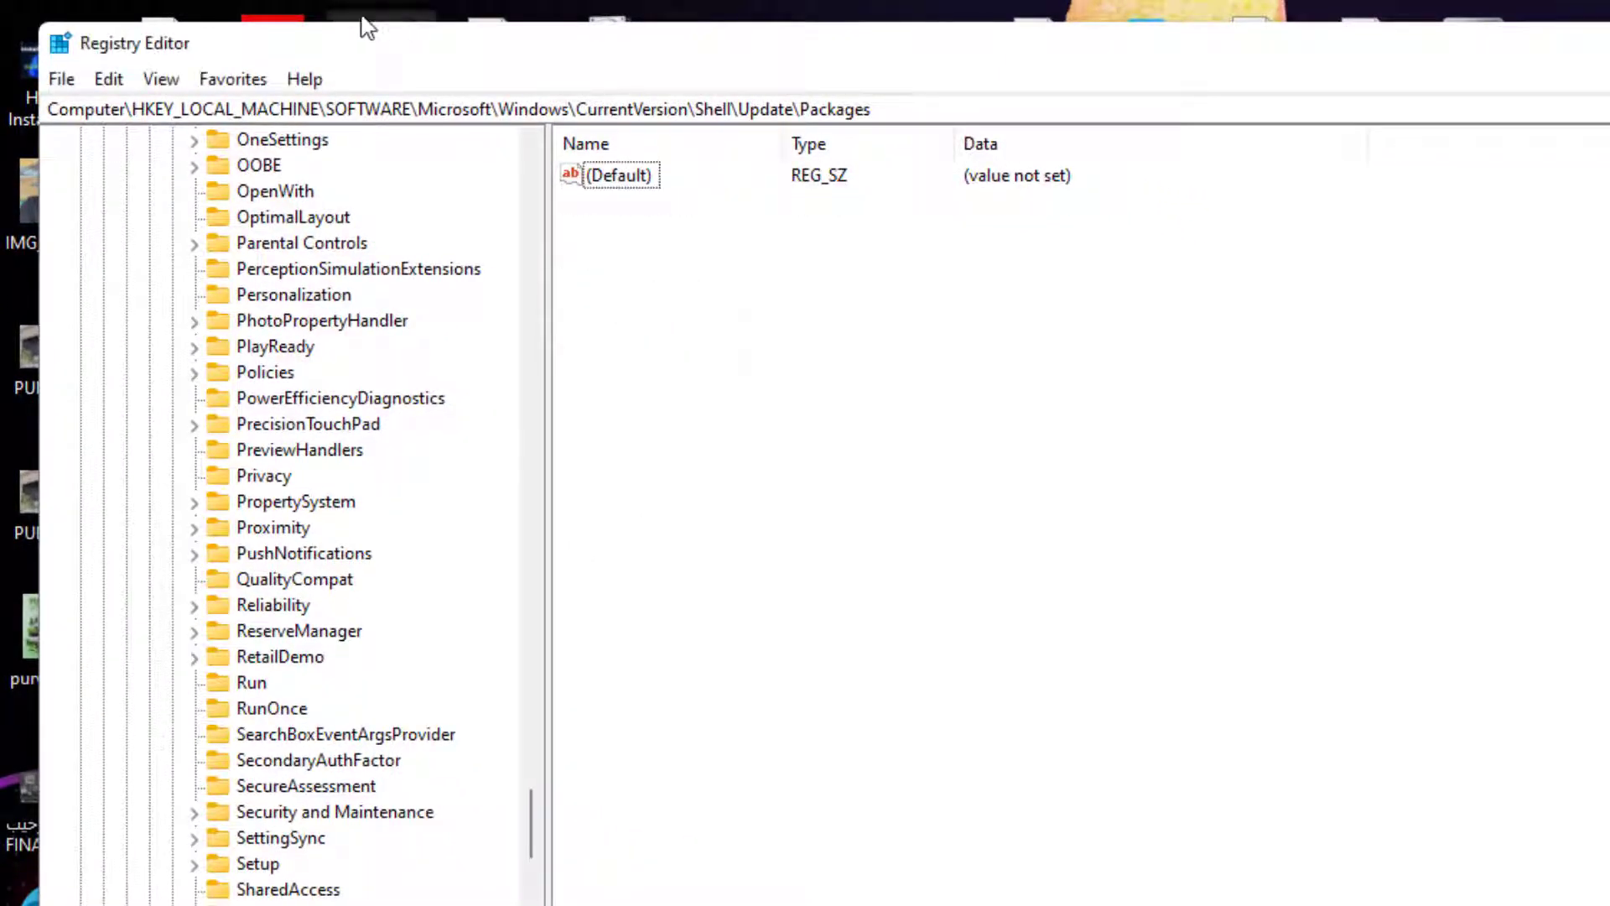
Highlight the Packages key path in the registry address, clear the selection and close the Registry Editor
{"action": "left_click_drag", "start_coordinate": [156, 110], "coordinate": [969, 113]}
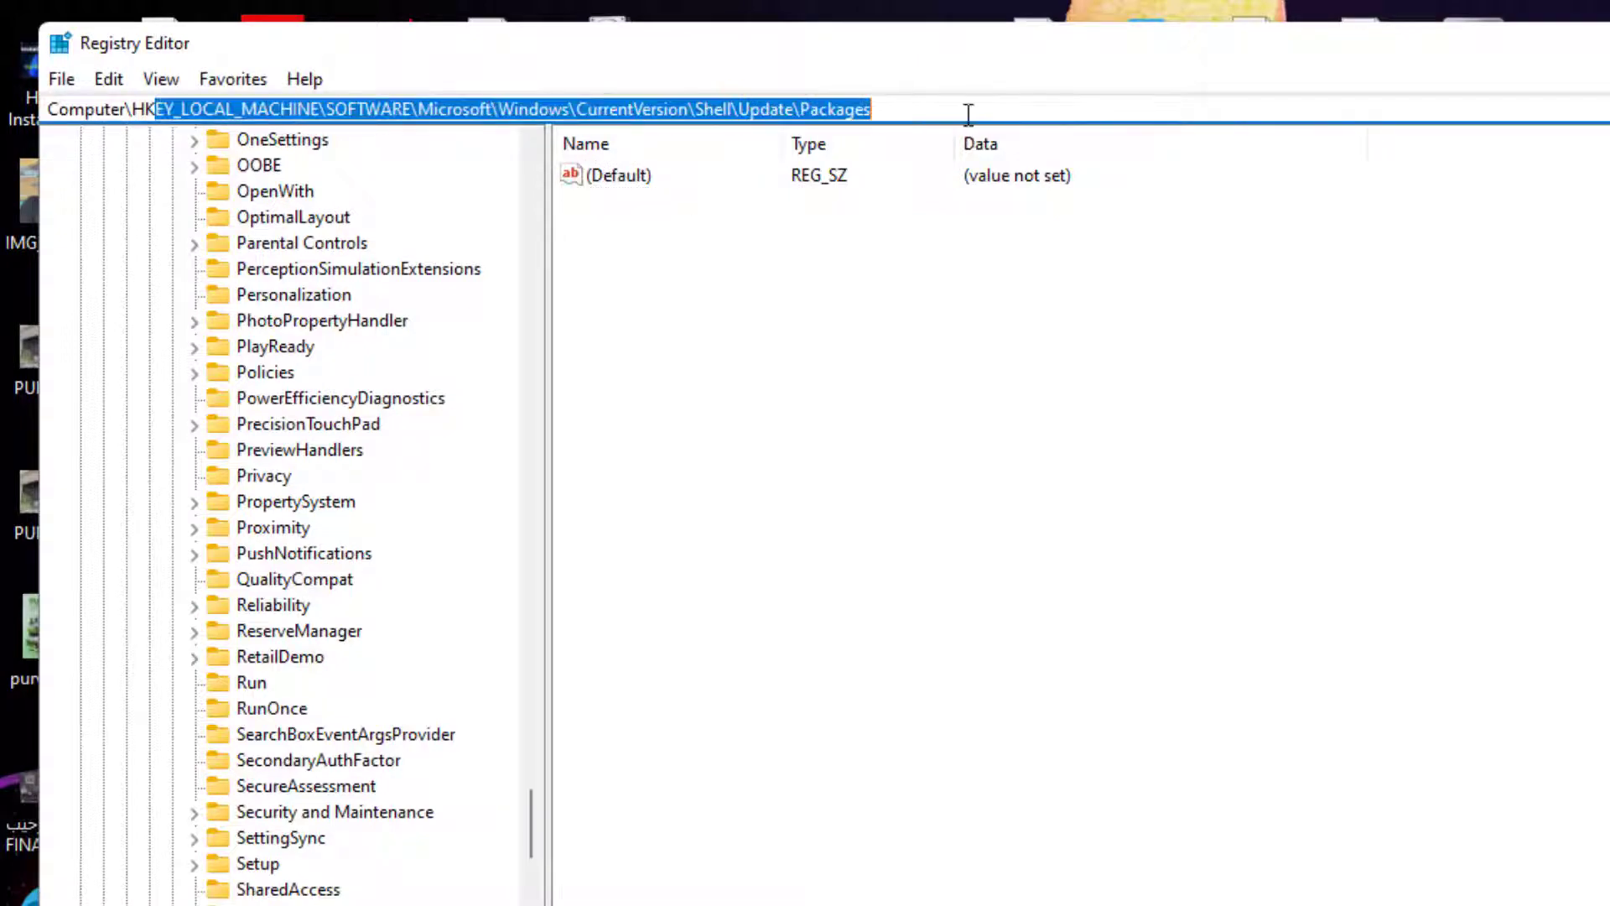
{"action": "left_click", "coordinate": [1074, 246]}
{"action": "left_click", "coordinate": [1563, 34]}
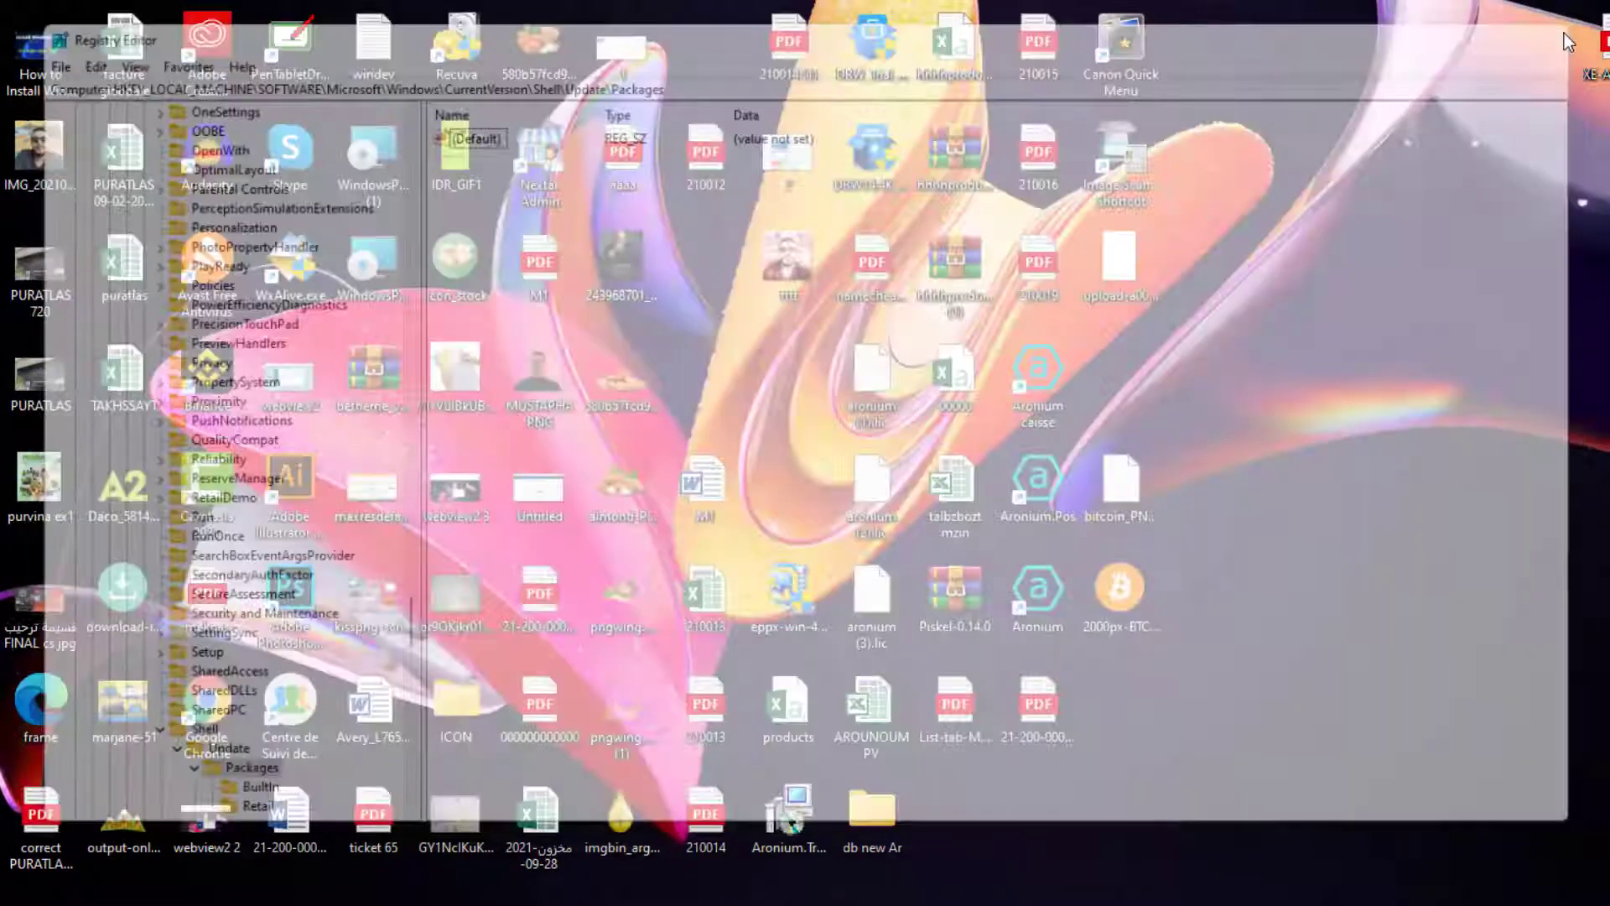